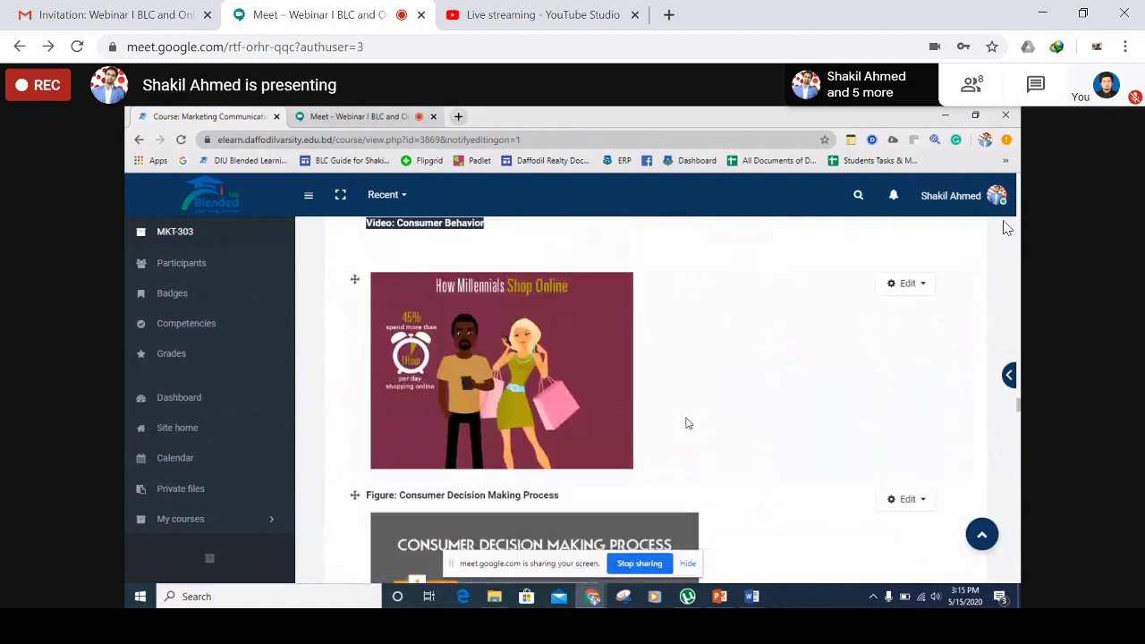
# Review the Marketing Communication course page from the consumer behavior material back to the welcome banner and course objectives.
pyautogui.scroll(5, 687, 420)
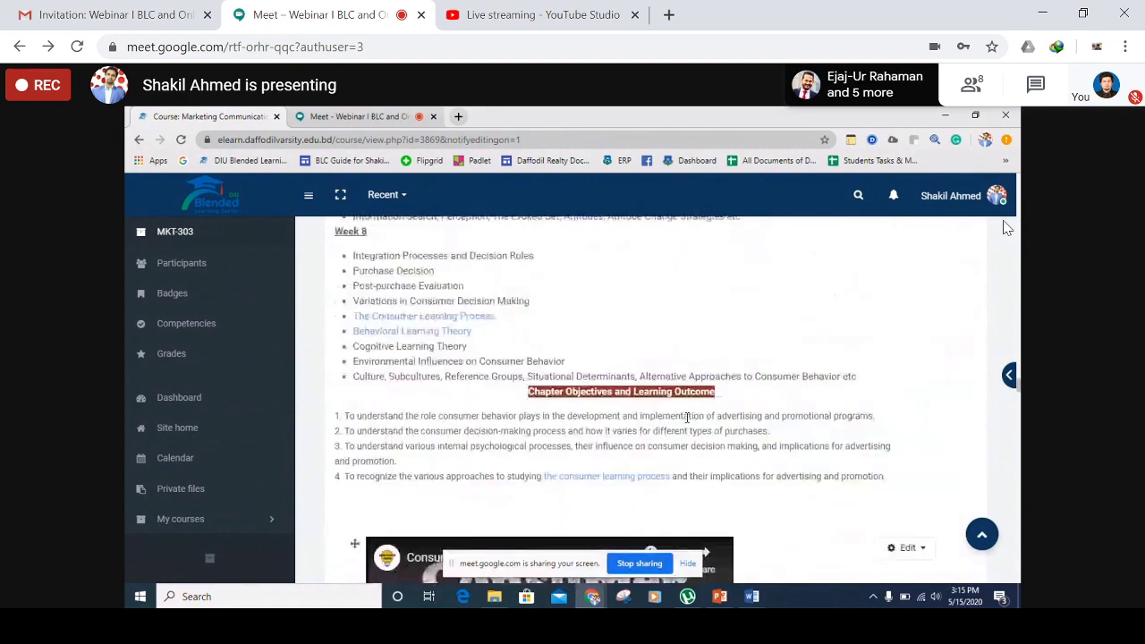
pyautogui.scroll(10, 700, 416)
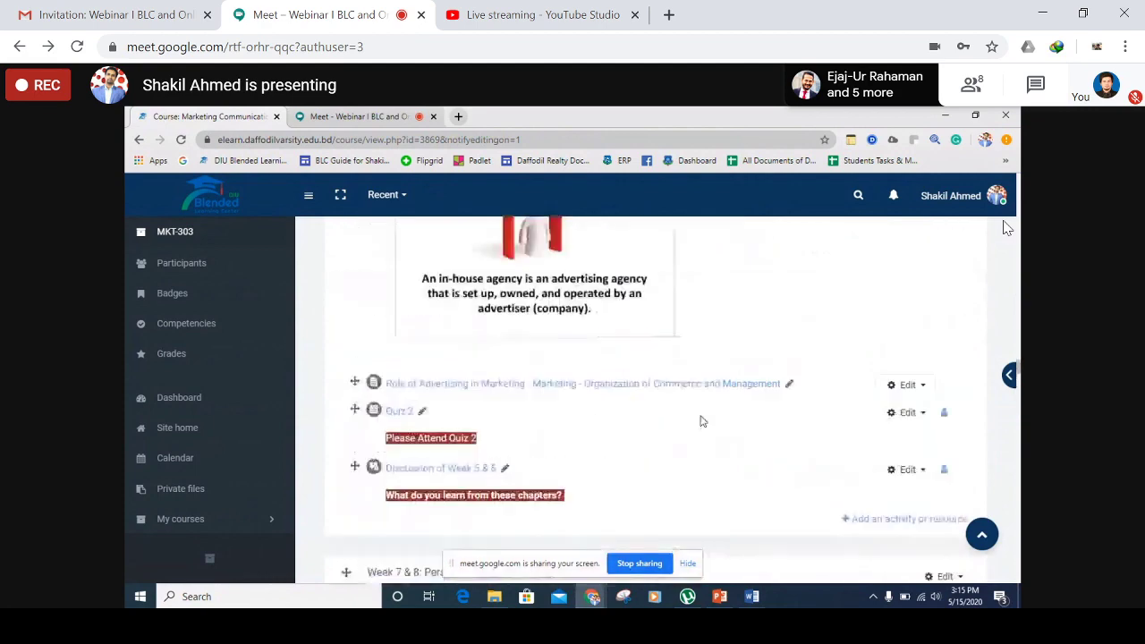
pyautogui.scroll(20, 703, 421)
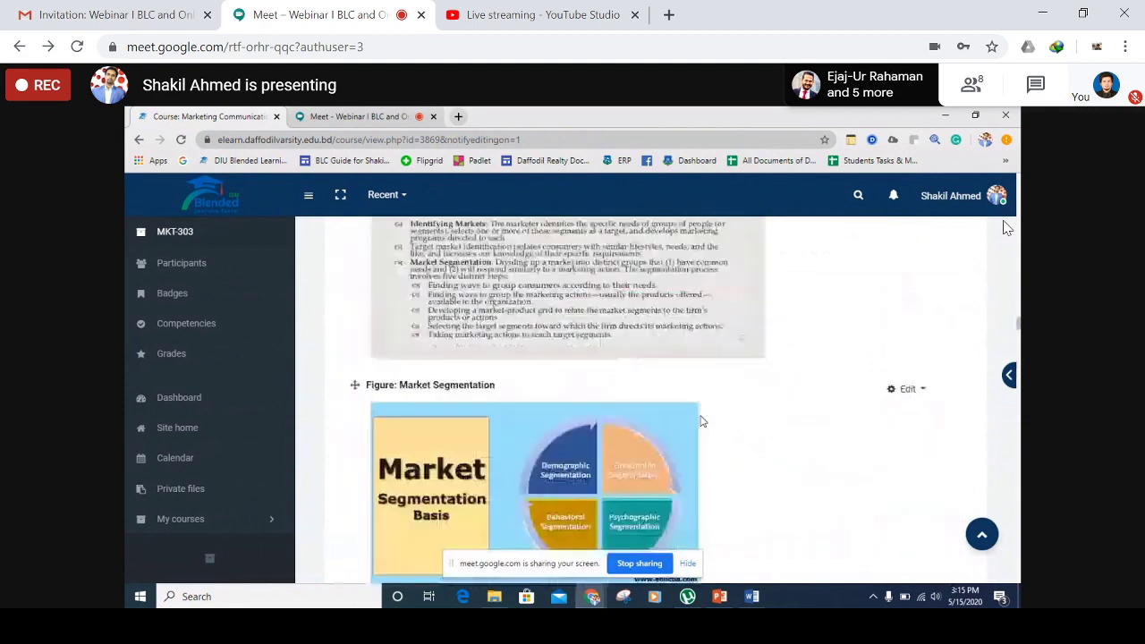
pyautogui.scroll(10, 497, 325)
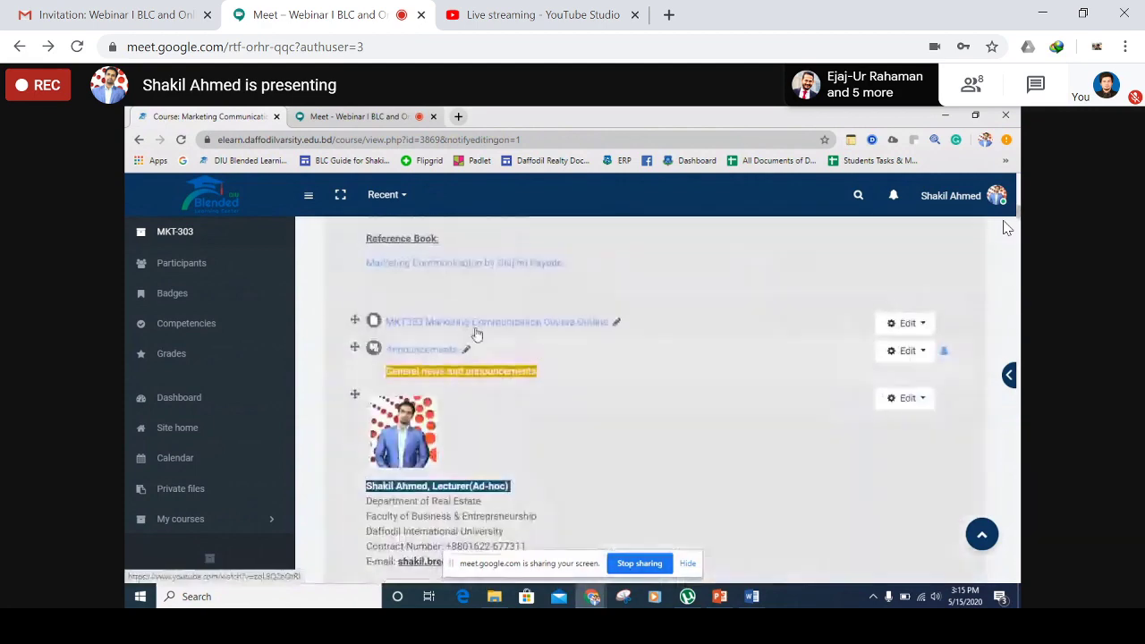
pyautogui.scroll(5, 552, 320)
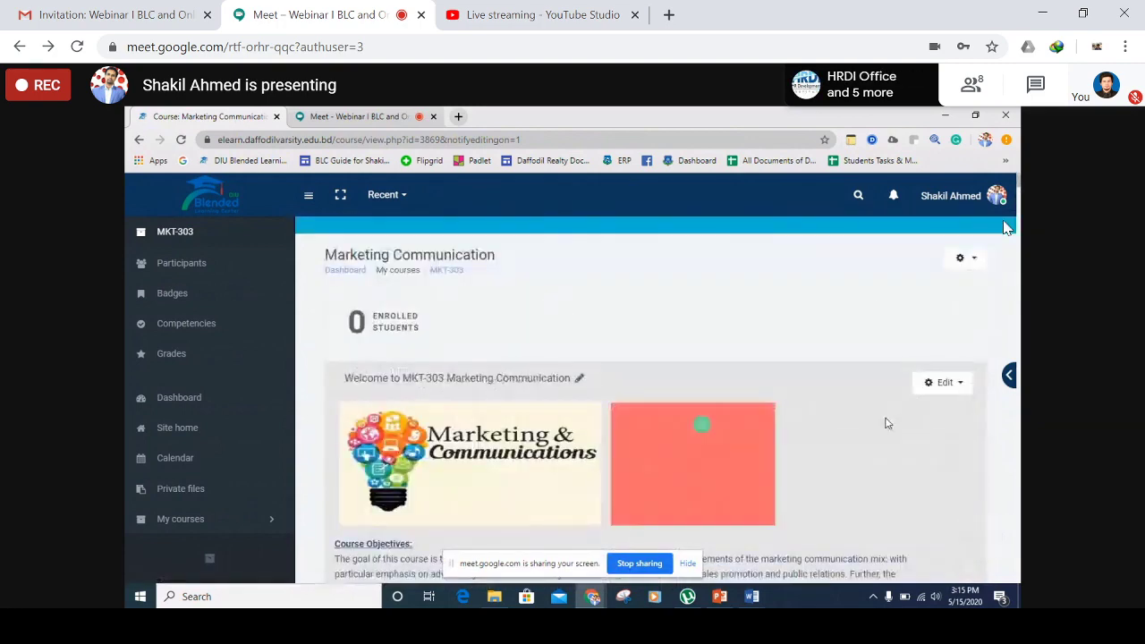
pyautogui.scroll(-1, 890, 417)
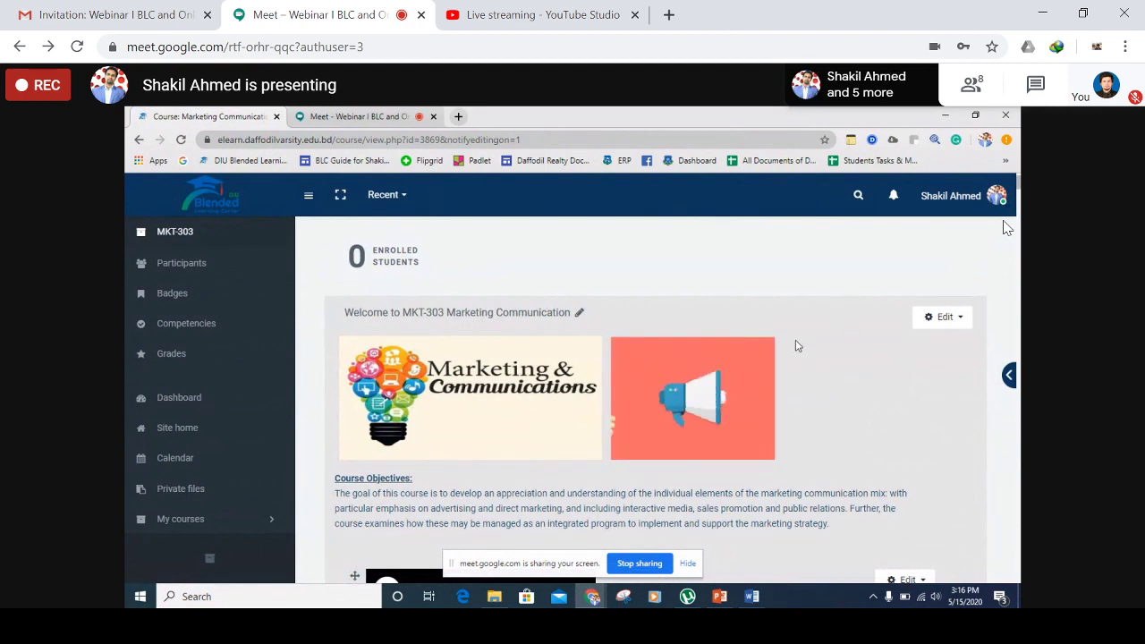
pyautogui.scroll(-1, 798, 349)
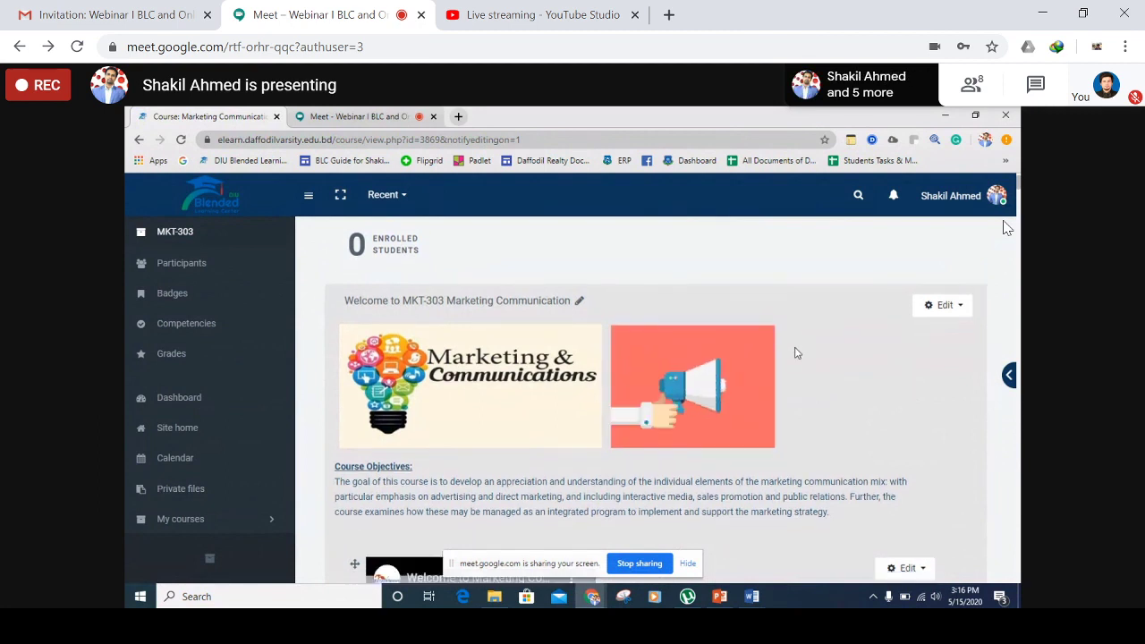
pyautogui.scroll(-1, 797, 353)
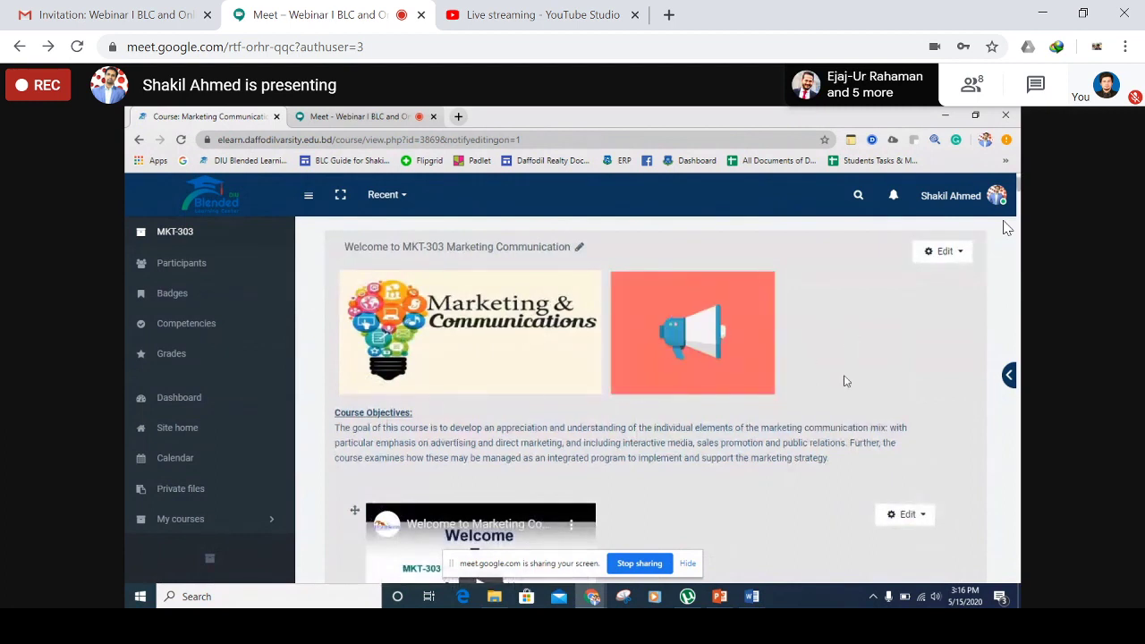
pyautogui.scroll(1, 849, 383)
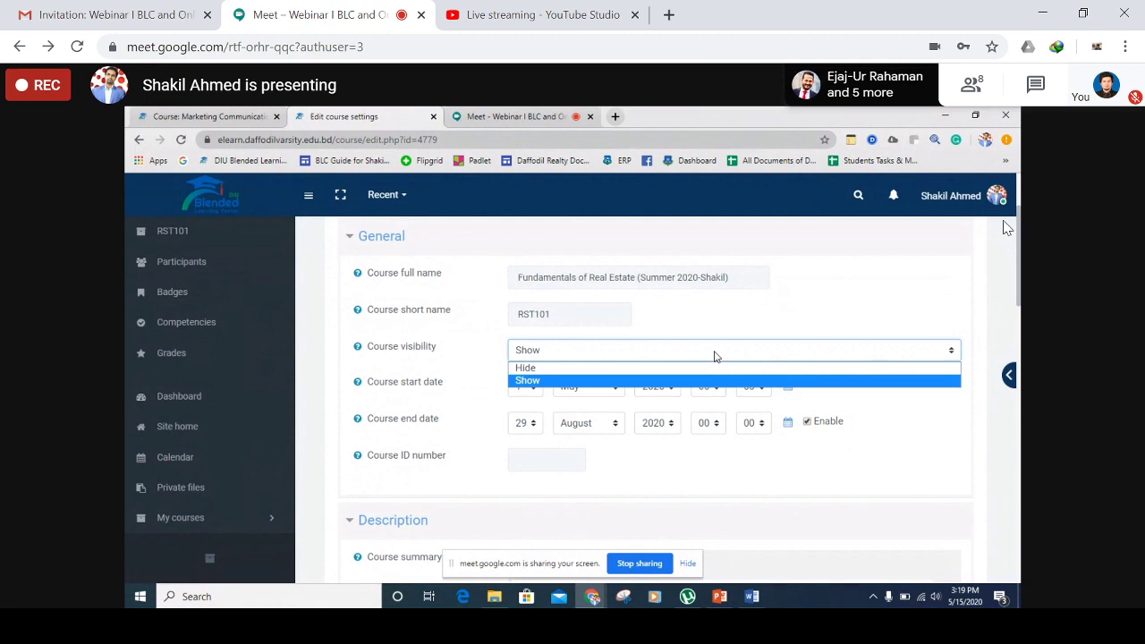
# Set the course visibility of Fundamentals of Real Estate to Show in the general course settings.
pyautogui.click(714, 356)
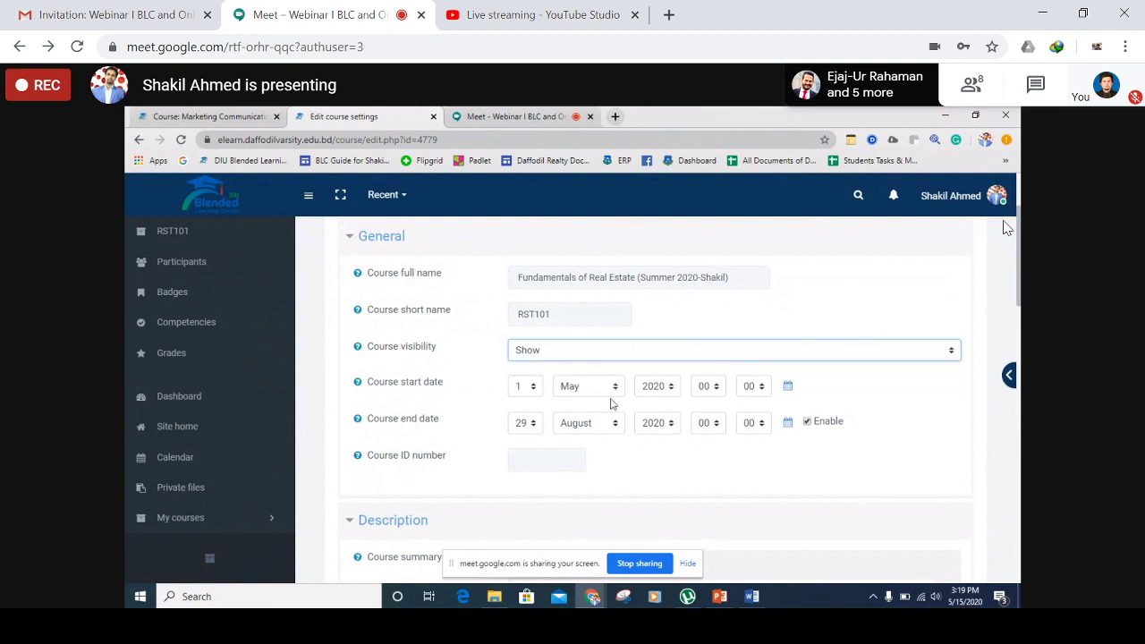
pyautogui.scroll(-1, 591, 412)
pyautogui.scroll(1, 528, 381)
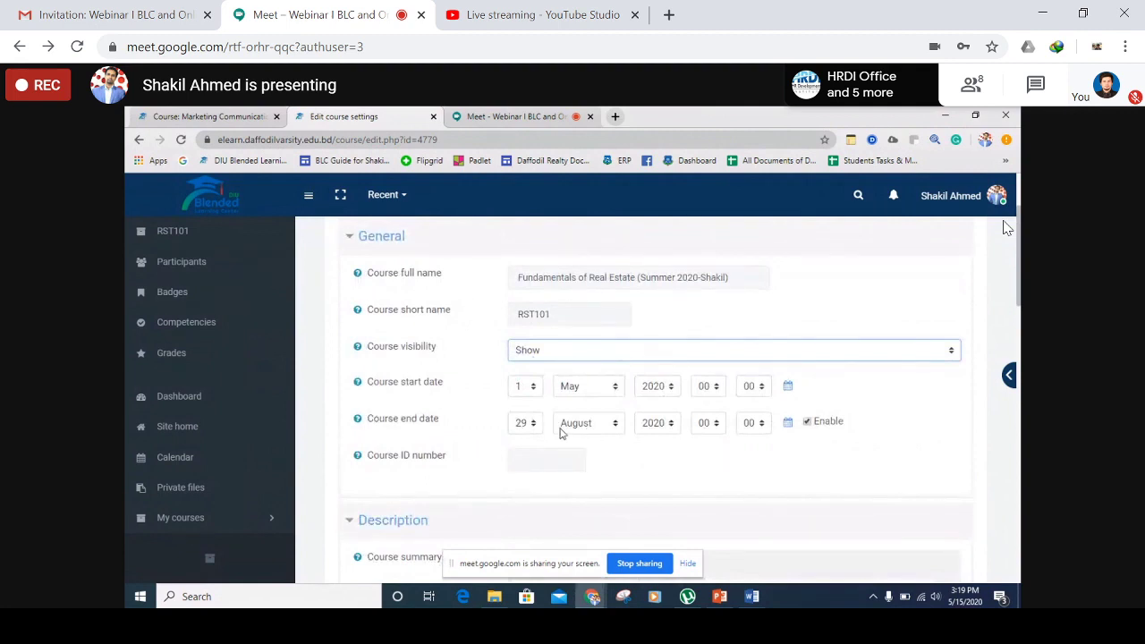
# Copy the "Summary of the Course" heading and paragraph from the Word document into the Course summary field.
pyautogui.scroll(-1, 564, 429)
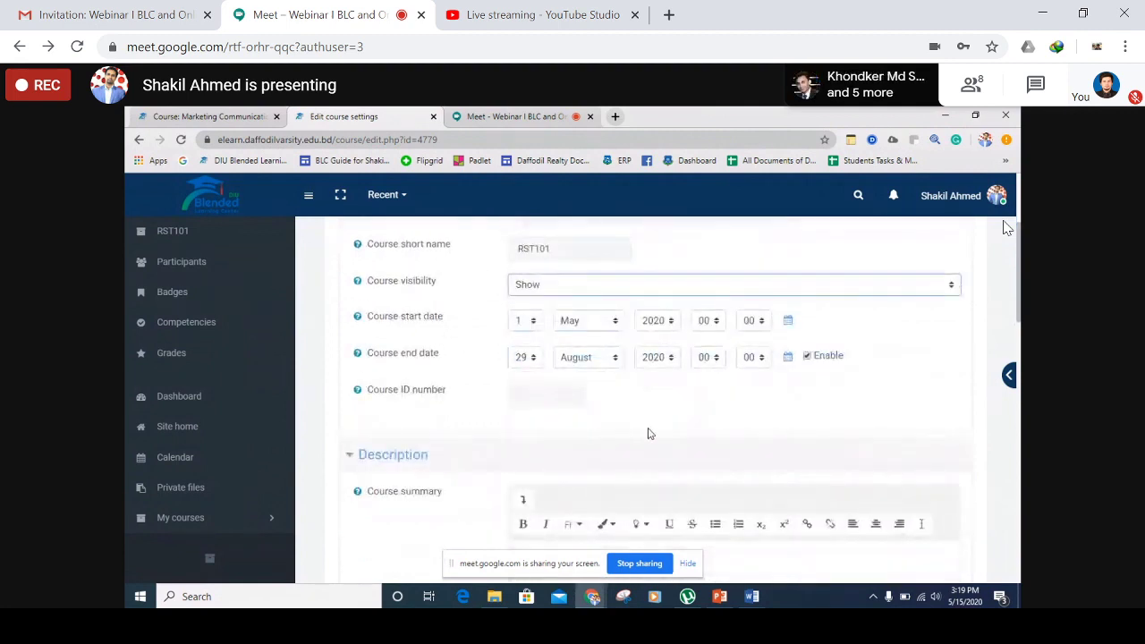
pyautogui.scroll(-2, 408, 427)
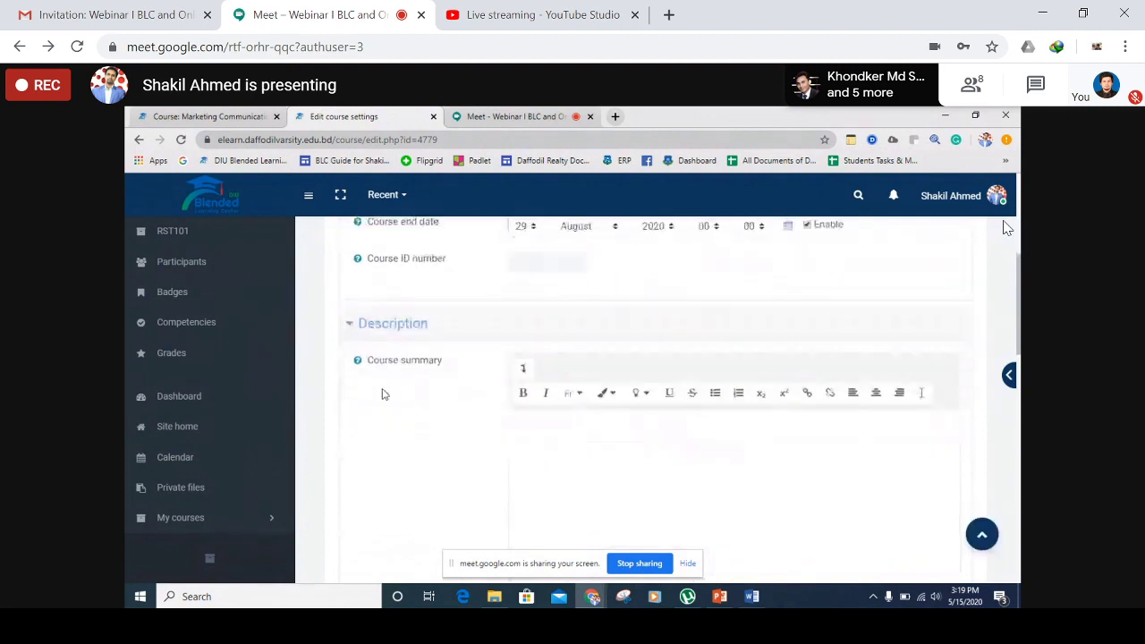
pyautogui.click(574, 442)
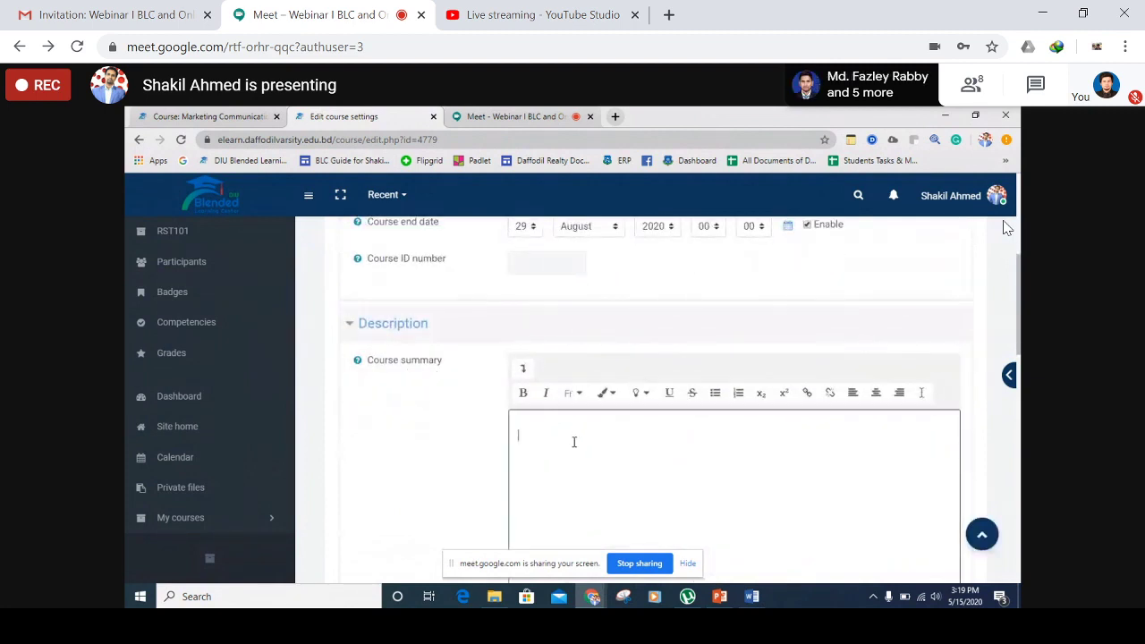
pyautogui.scroll(-1, 629, 459)
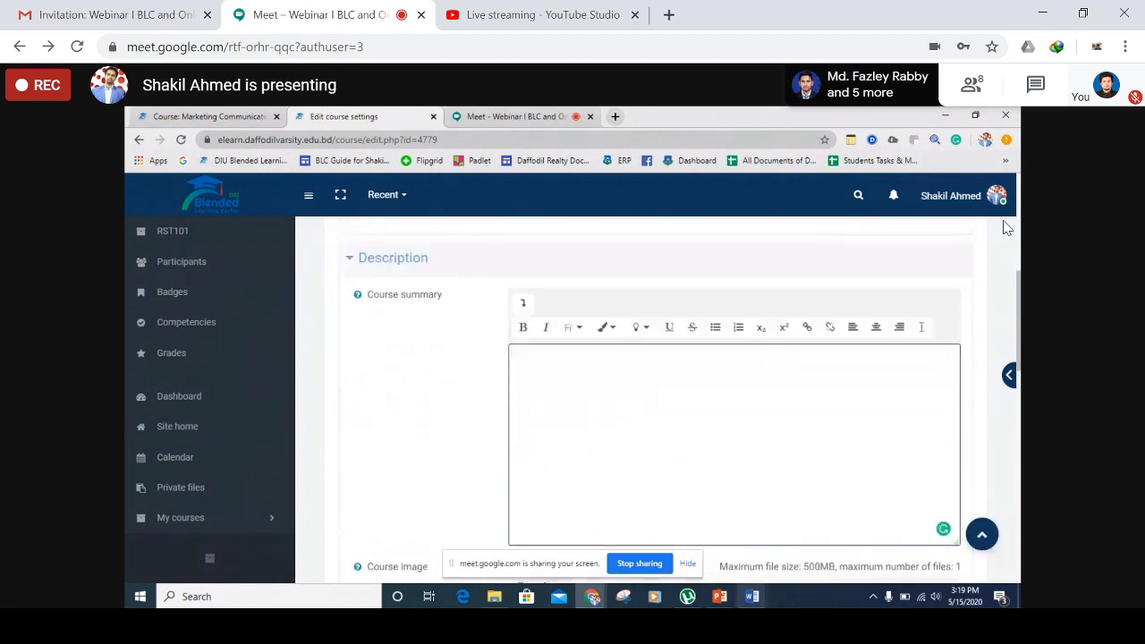
pyautogui.click(752, 597)
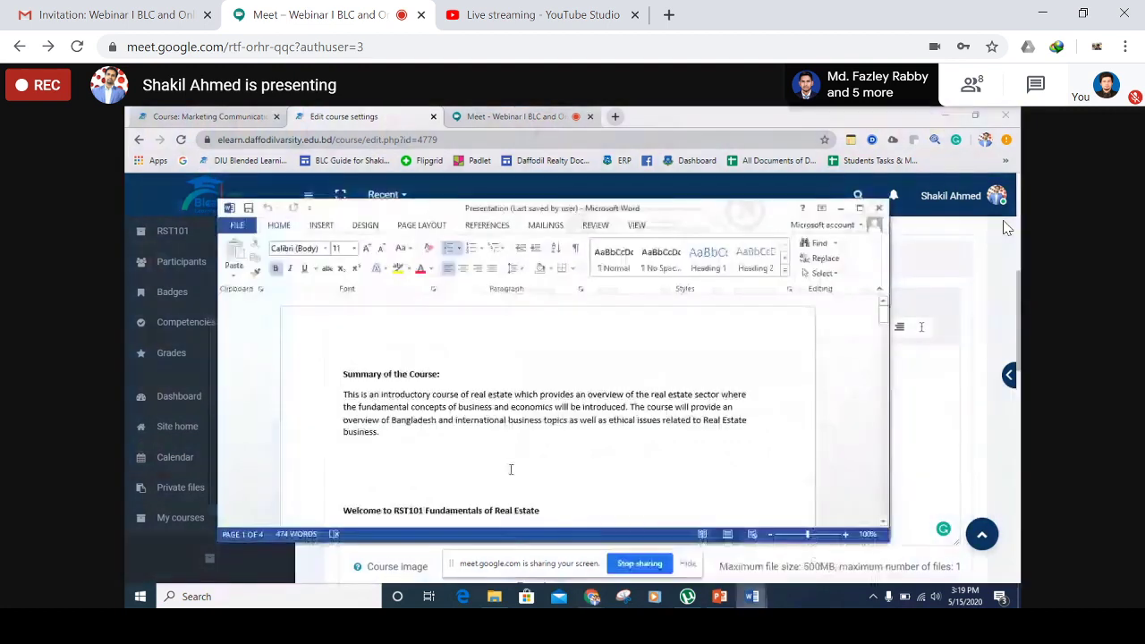
pyautogui.moveTo(379, 433); pyautogui.dragTo(343, 375)
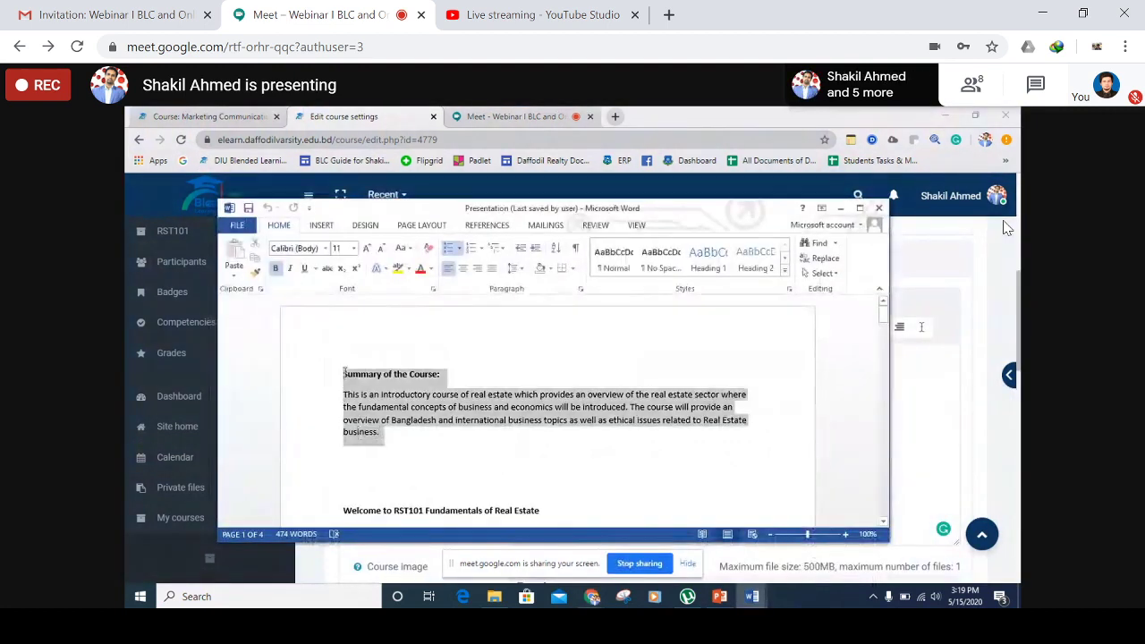
pyautogui.rightClick(352, 383)
pyautogui.click(377, 404)
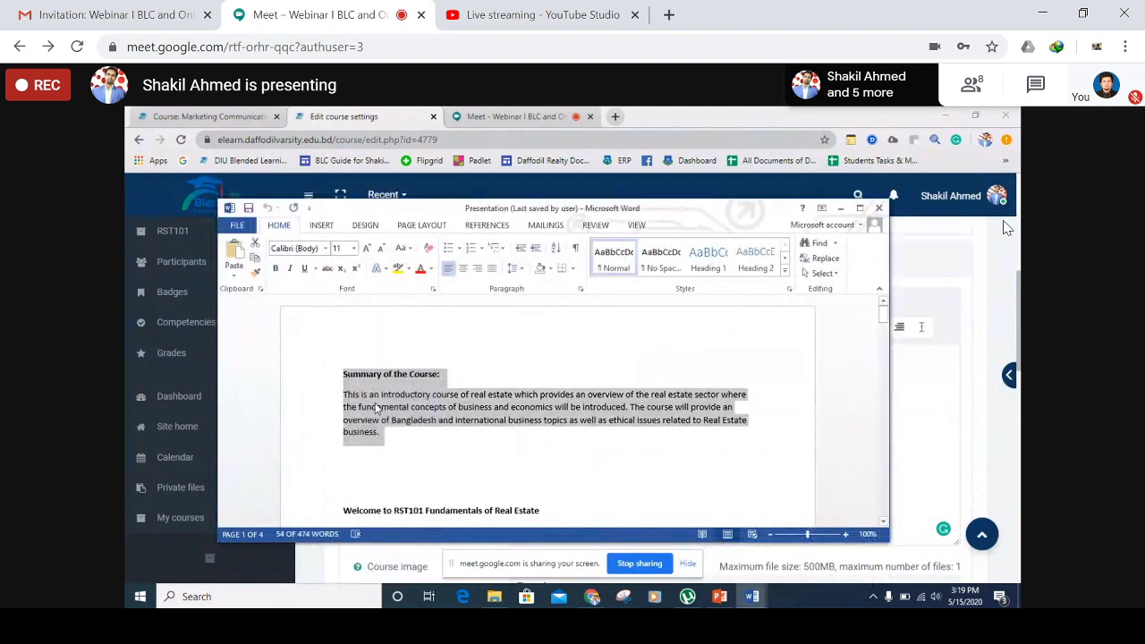
pyautogui.click(231, 116)
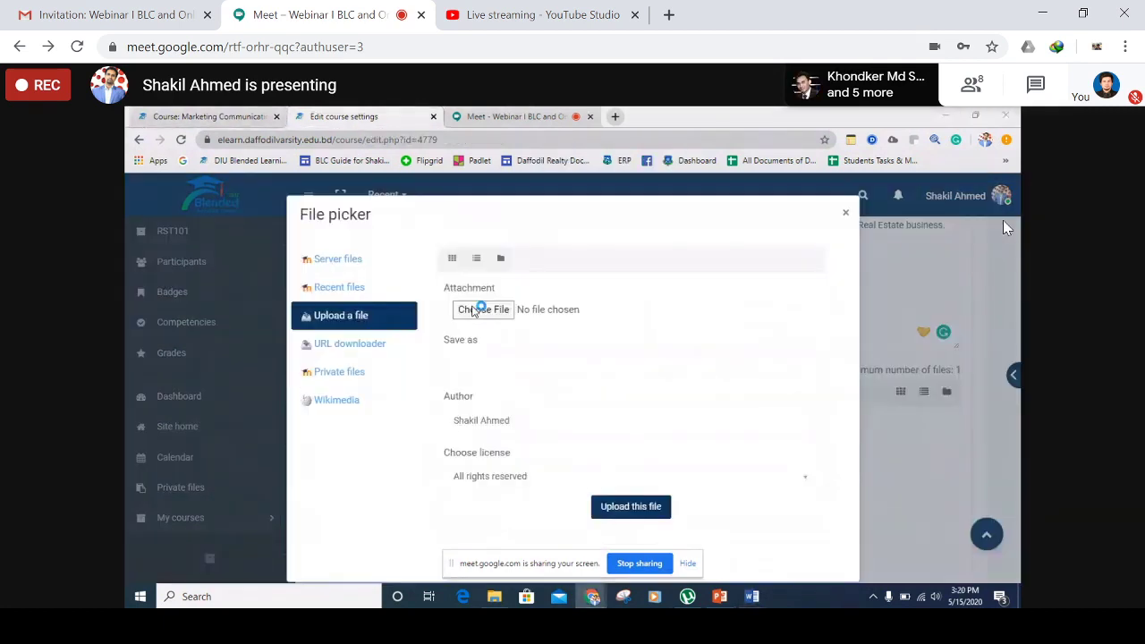
# Upload the Real Estate picture from the Pictures folder as the course image and save the course settings.
pyautogui.click(480, 307)
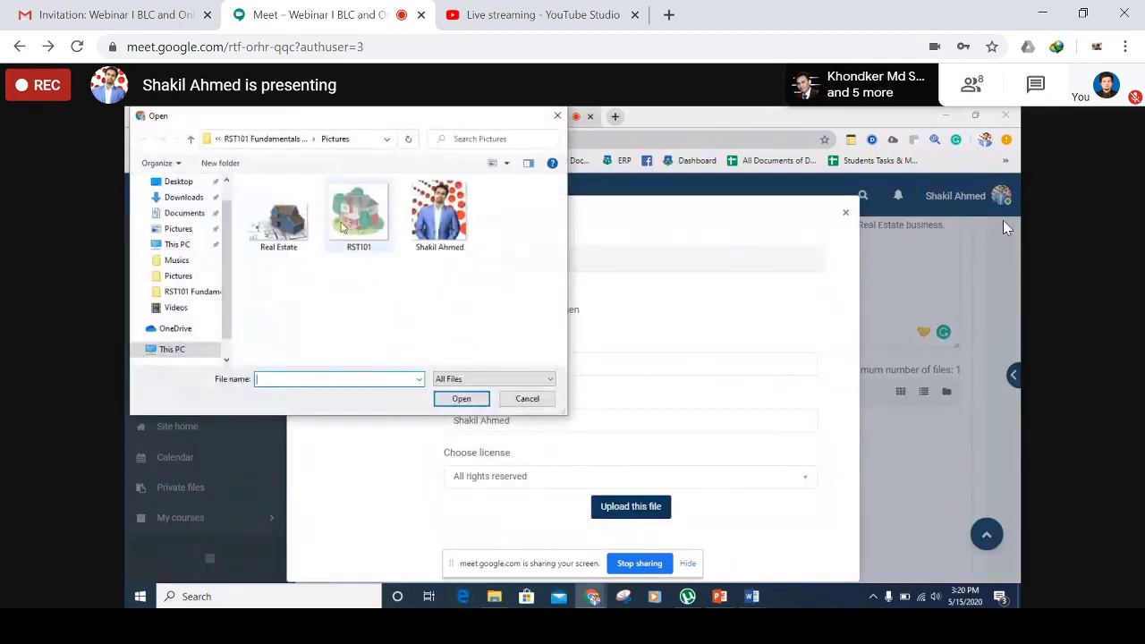
pyautogui.click(279, 214)
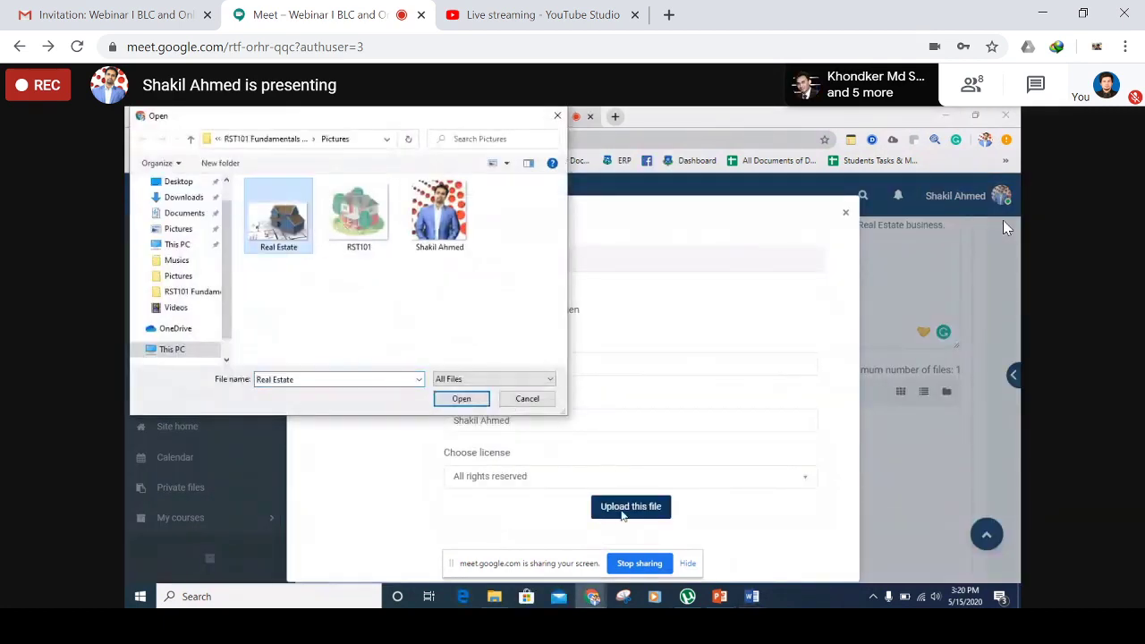
pyautogui.click(461, 399)
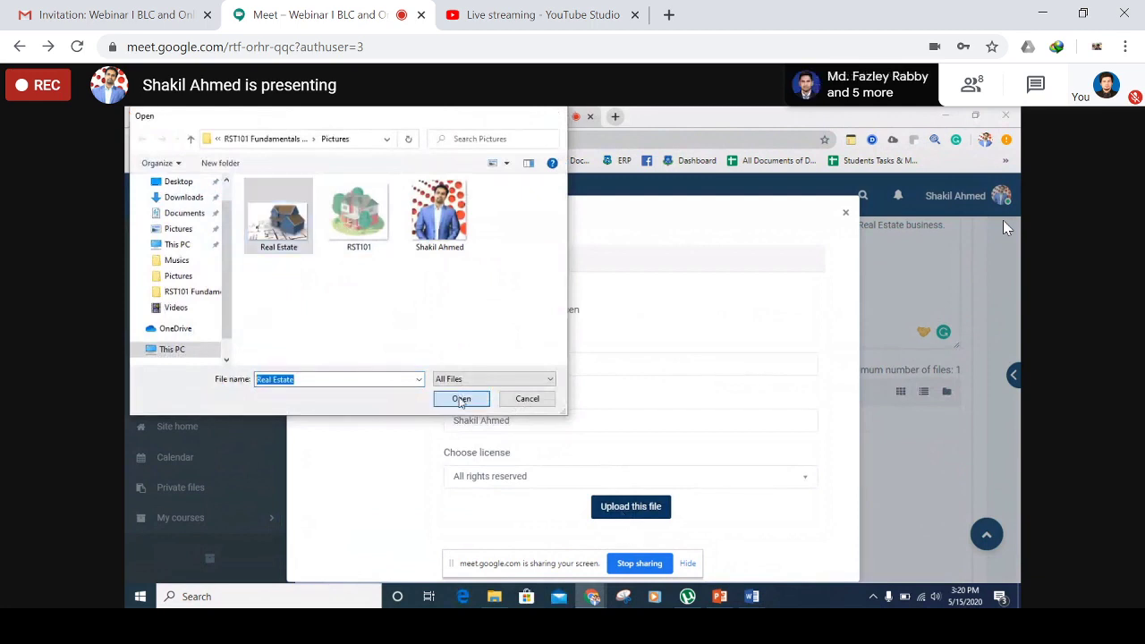
pyautogui.click(630, 506)
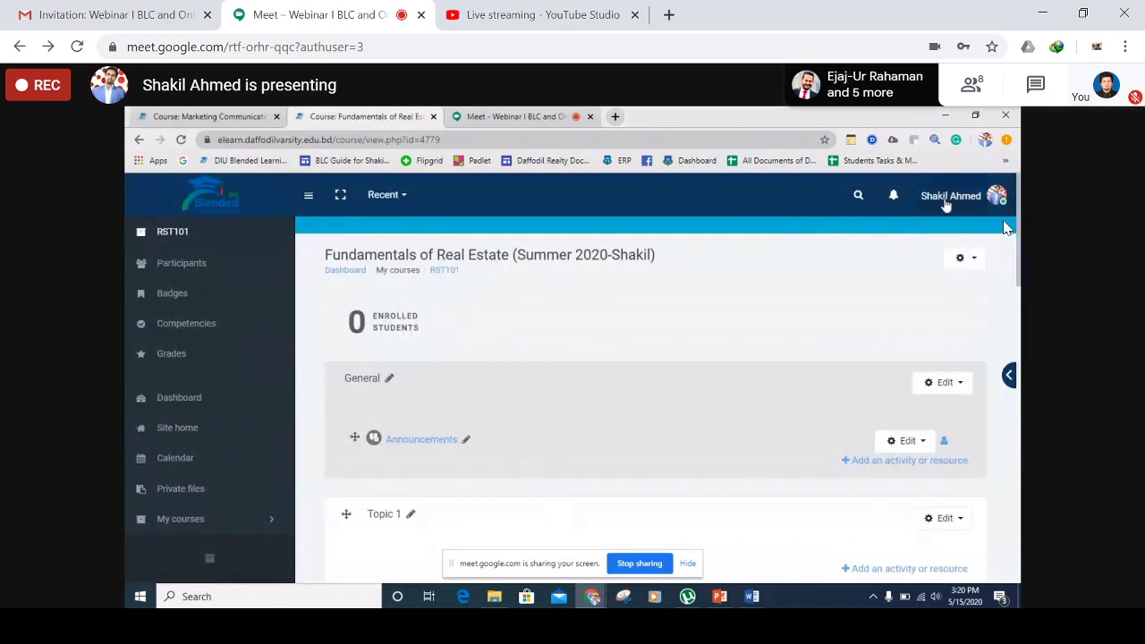
pyautogui.rightClick(947, 204)
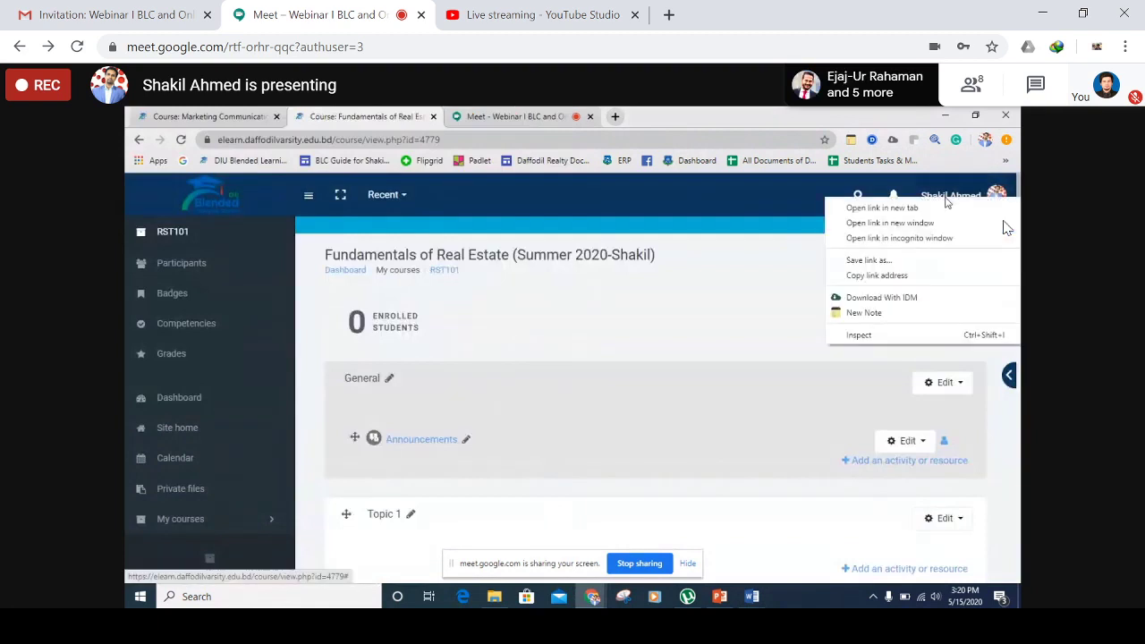
pyautogui.click(577, 342)
pyautogui.scroll(-1, 680, 348)
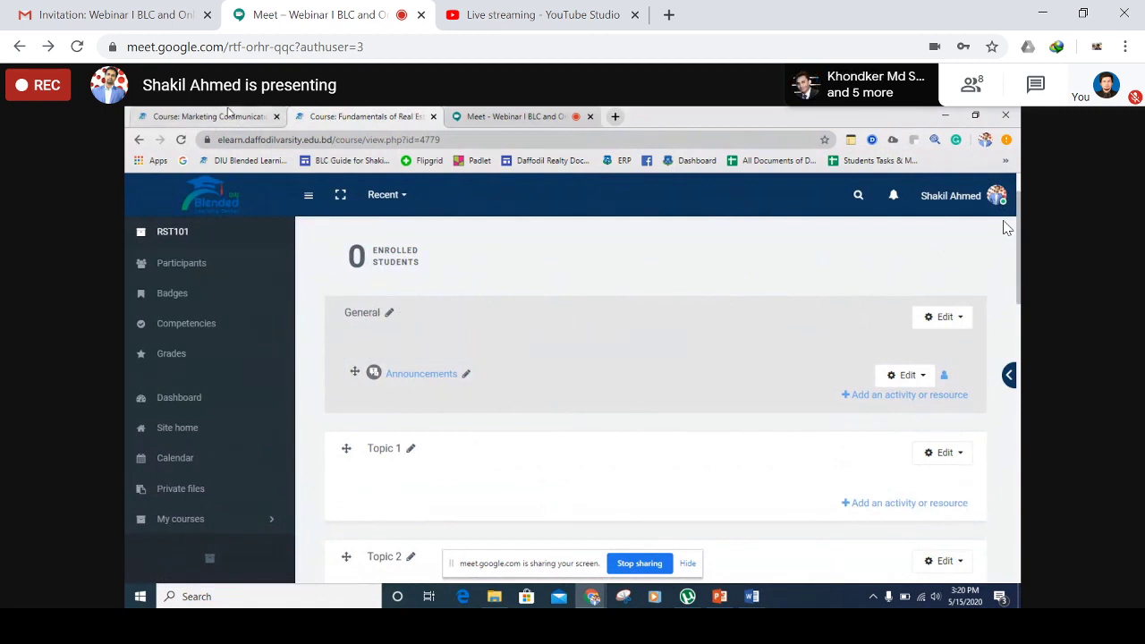
# Examine the Week 1 & 2 lesson plan in the Marketing Communication course as a model for structuring topics.
pyautogui.click(228, 116)
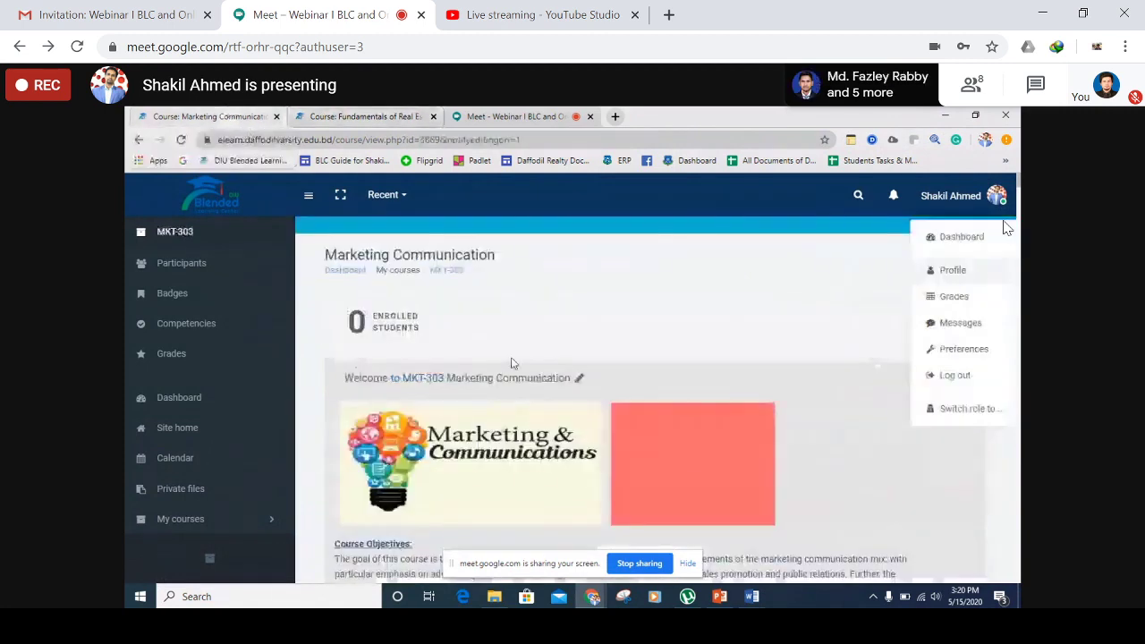
pyautogui.scroll(-2, 488, 406)
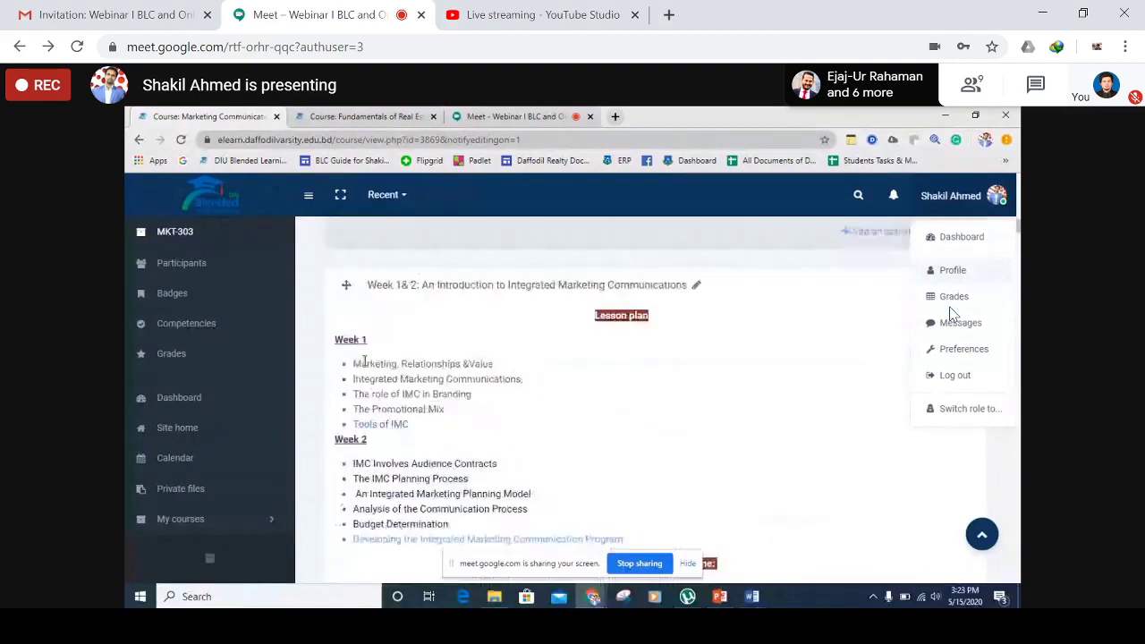
pyautogui.scroll(-1, 363, 361)
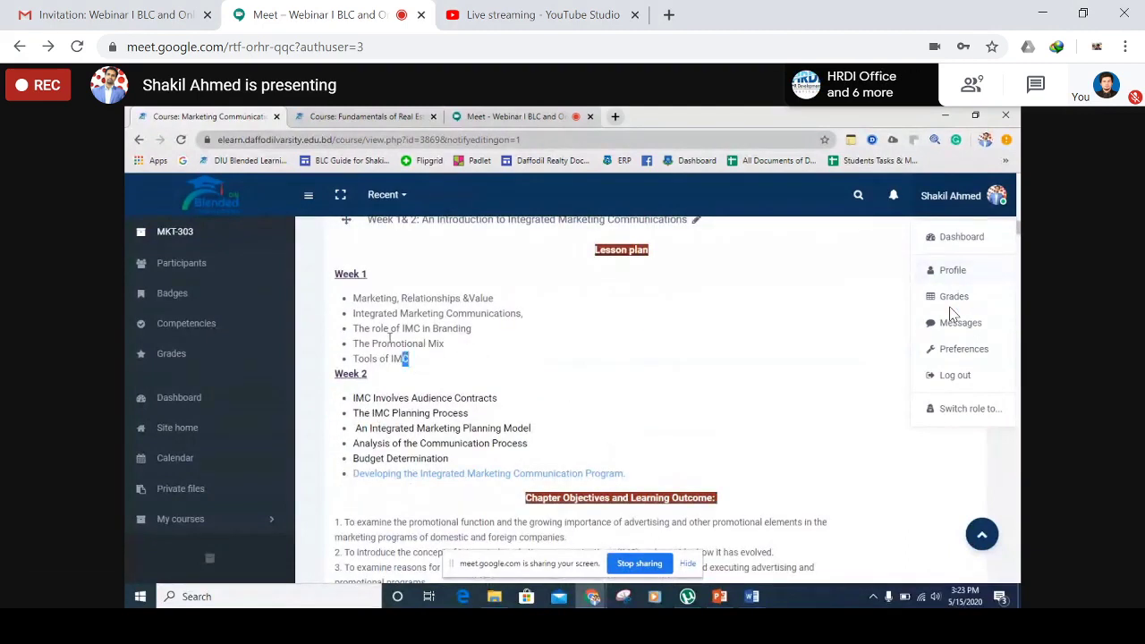
pyautogui.moveTo(409, 360); pyautogui.dragTo(358, 301)
# Look through the topic sections of the Fundamentals of Real Estate course, from Topic 1 to Topic 10.
pyautogui.click(367, 117)
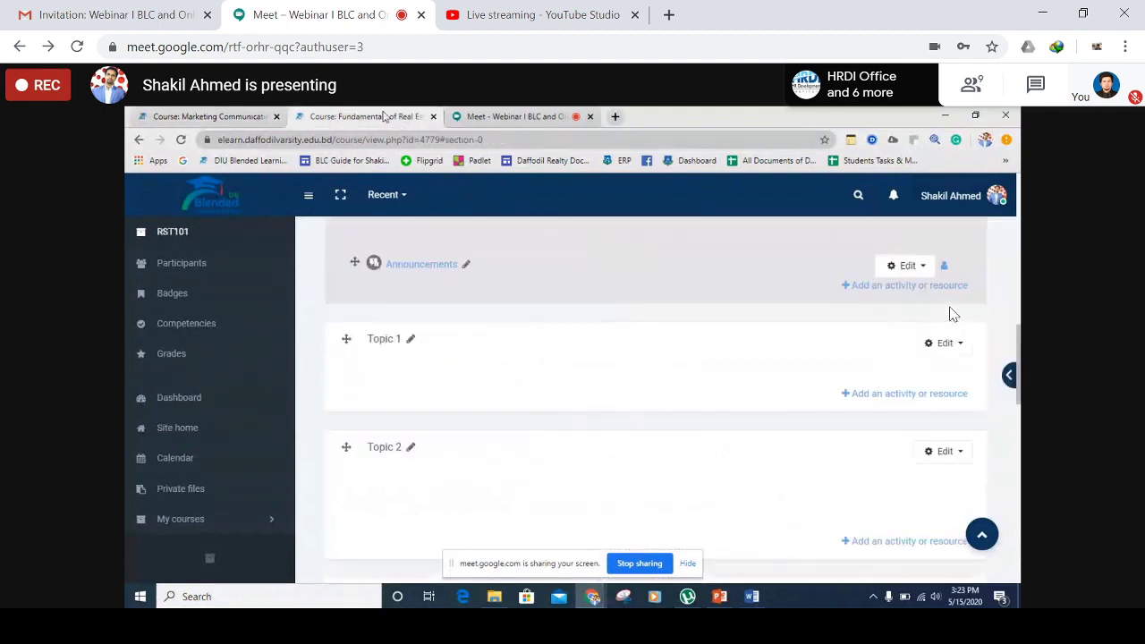
pyautogui.scroll(1, 474, 353)
pyautogui.scroll(-2, 452, 394)
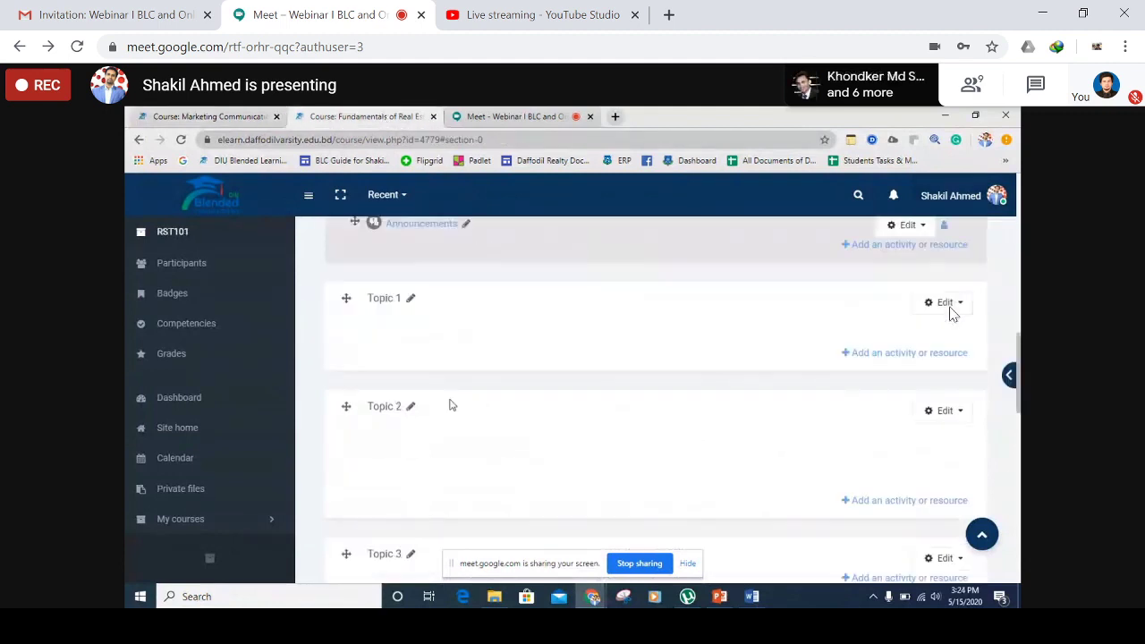
pyautogui.scroll(-4, 652, 450)
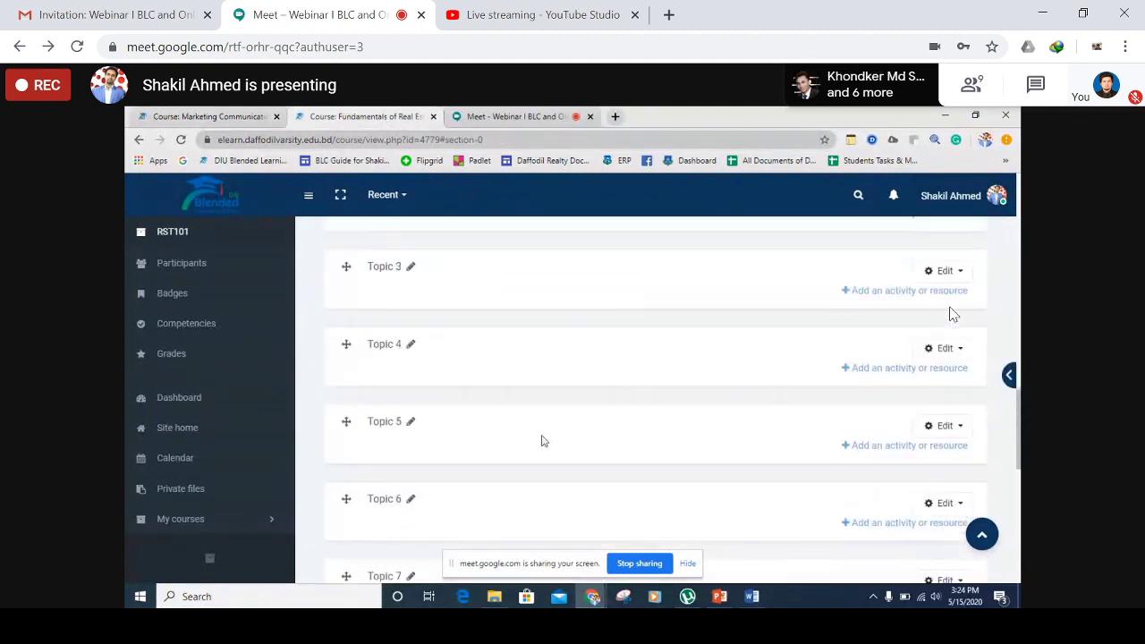
pyautogui.scroll(-1, 526, 436)
pyautogui.scroll(1, 454, 381)
pyautogui.scroll(-1, 430, 403)
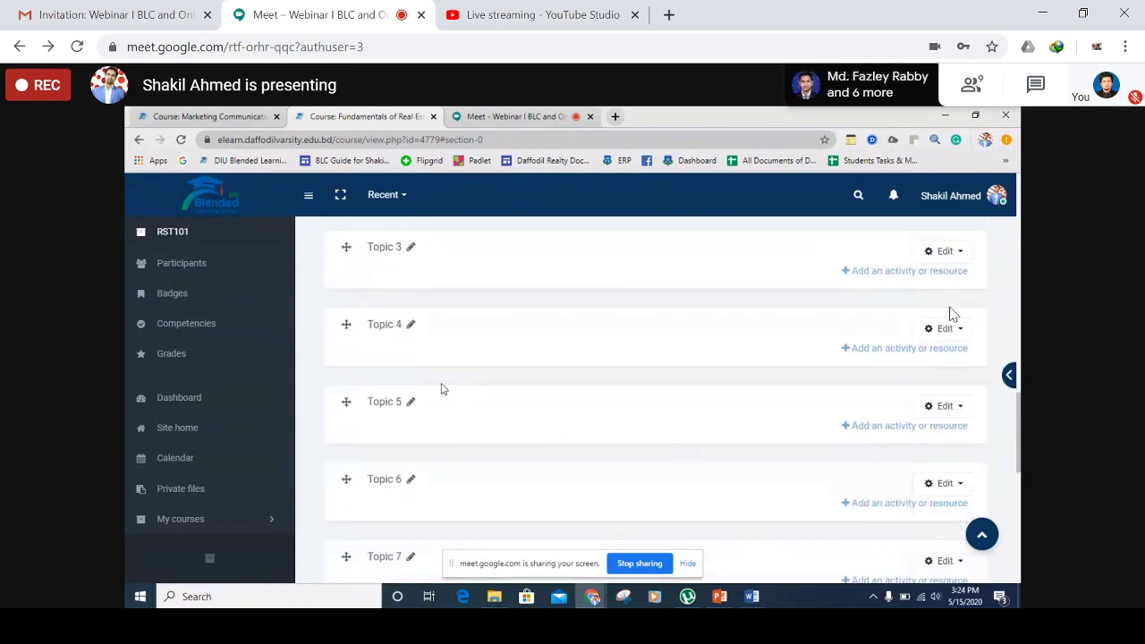
pyautogui.scroll(-3, 448, 447)
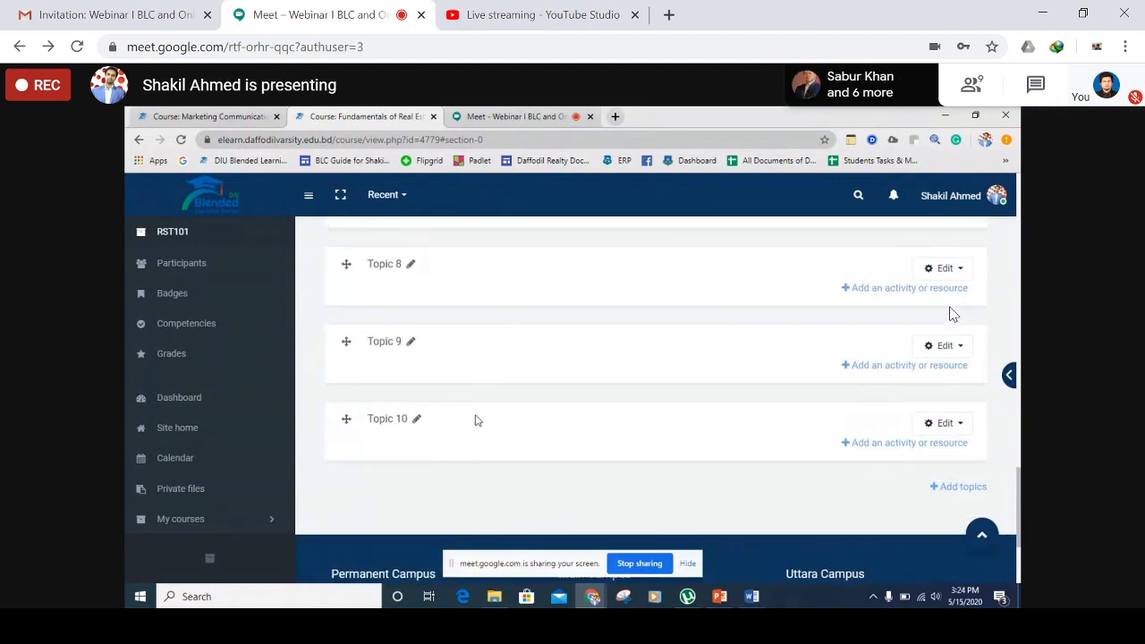
pyautogui.scroll(1, 476, 420)
pyautogui.scroll(1, 476, 420)
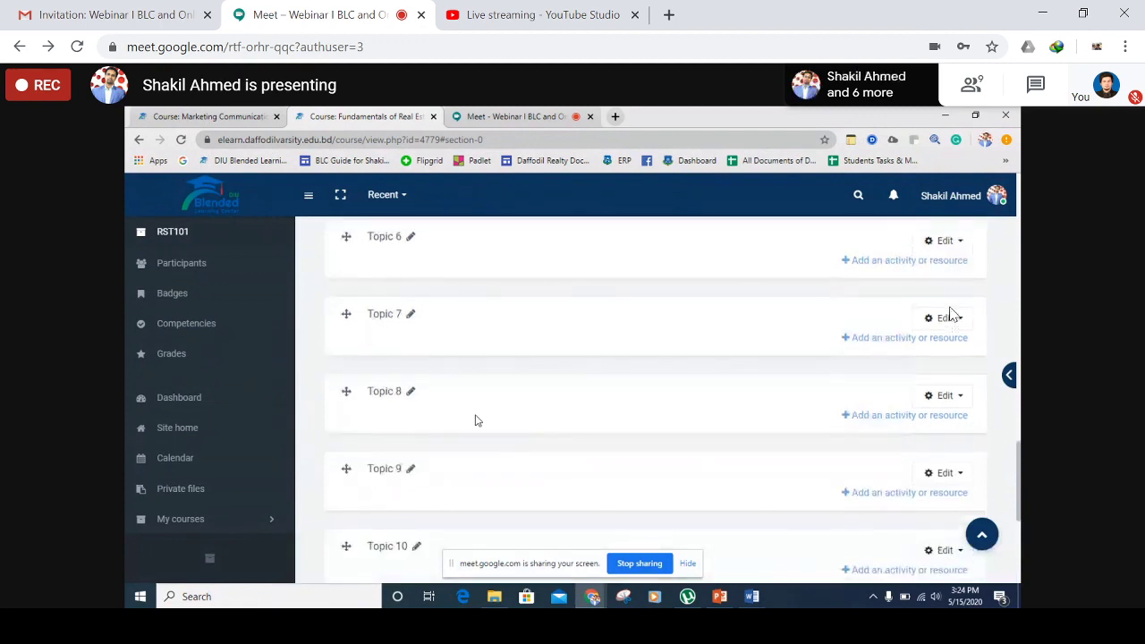
pyautogui.scroll(5, 476, 420)
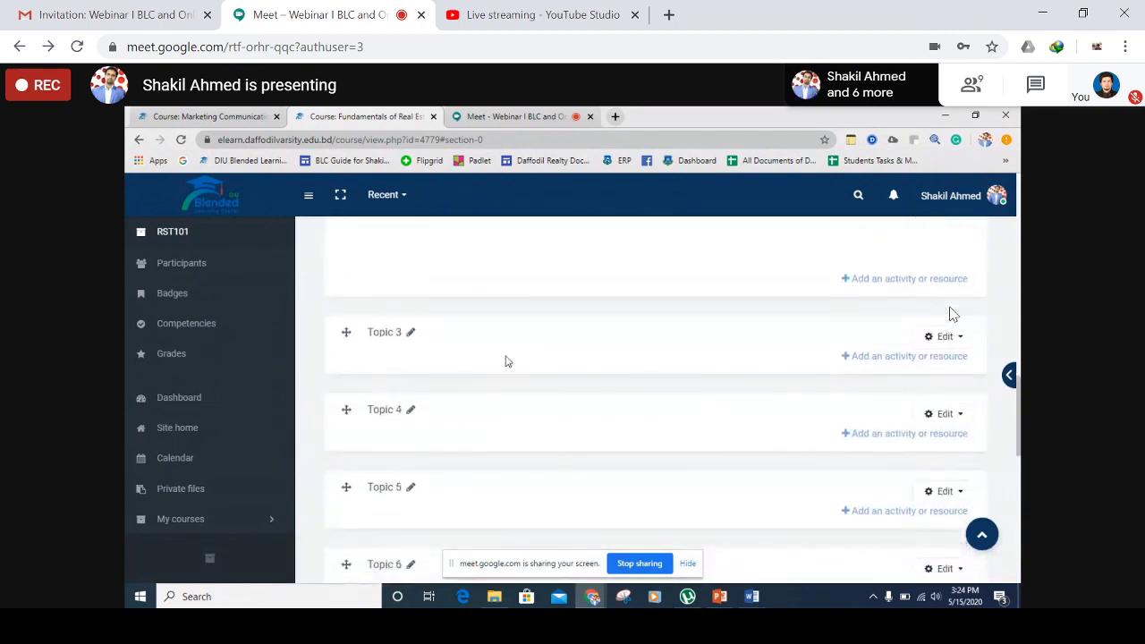
pyautogui.scroll(-2, 463, 425)
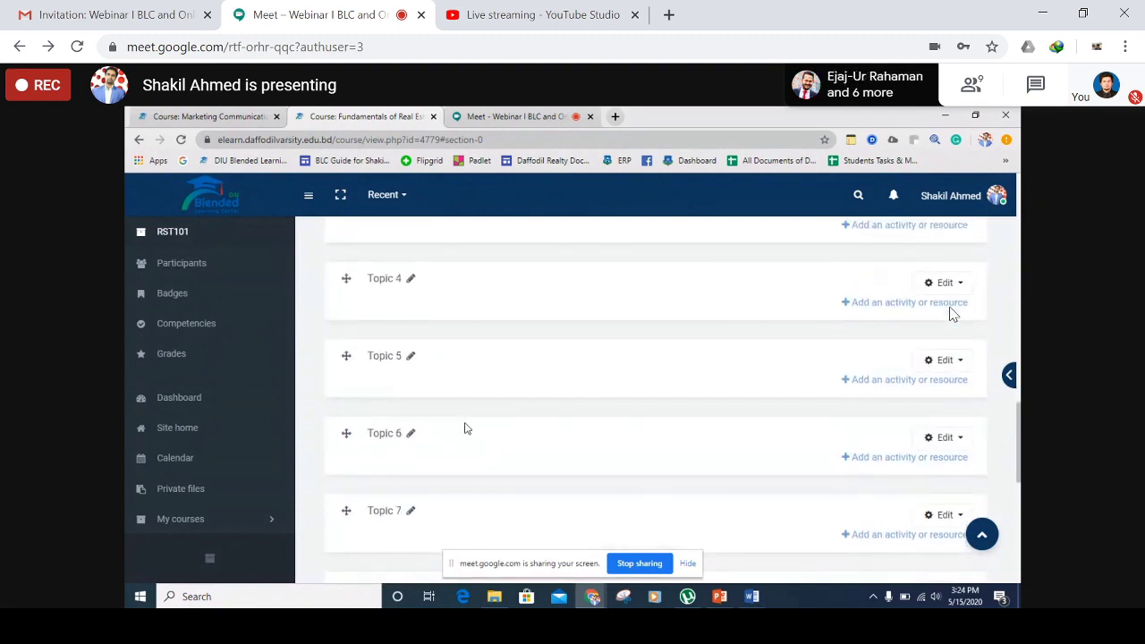
pyautogui.scroll(-1, 464, 428)
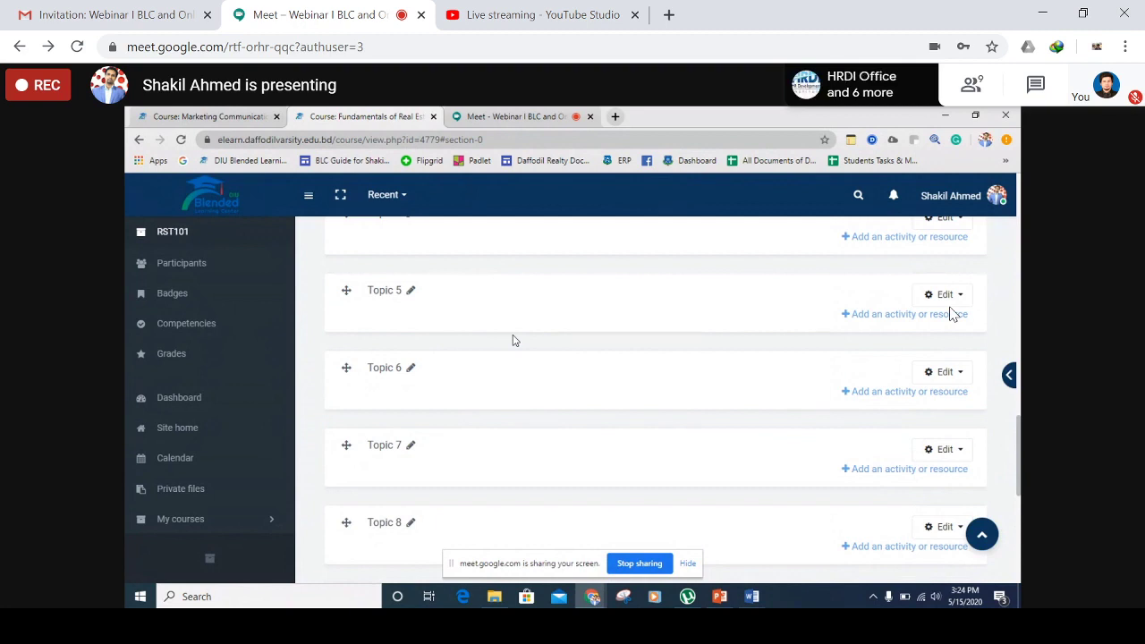
pyautogui.scroll(8, 514, 340)
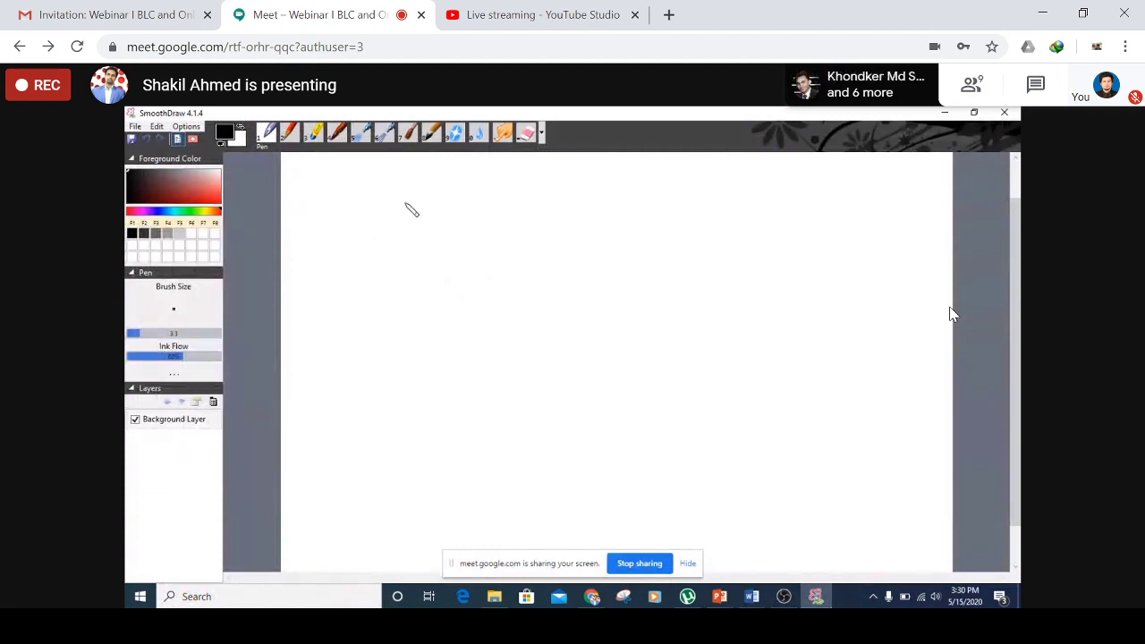
# Switch to SmoothDraw and paint three separate strokes with the Grass brush across the middle and lower part of the blank canvas.
pyautogui.click(543, 135)
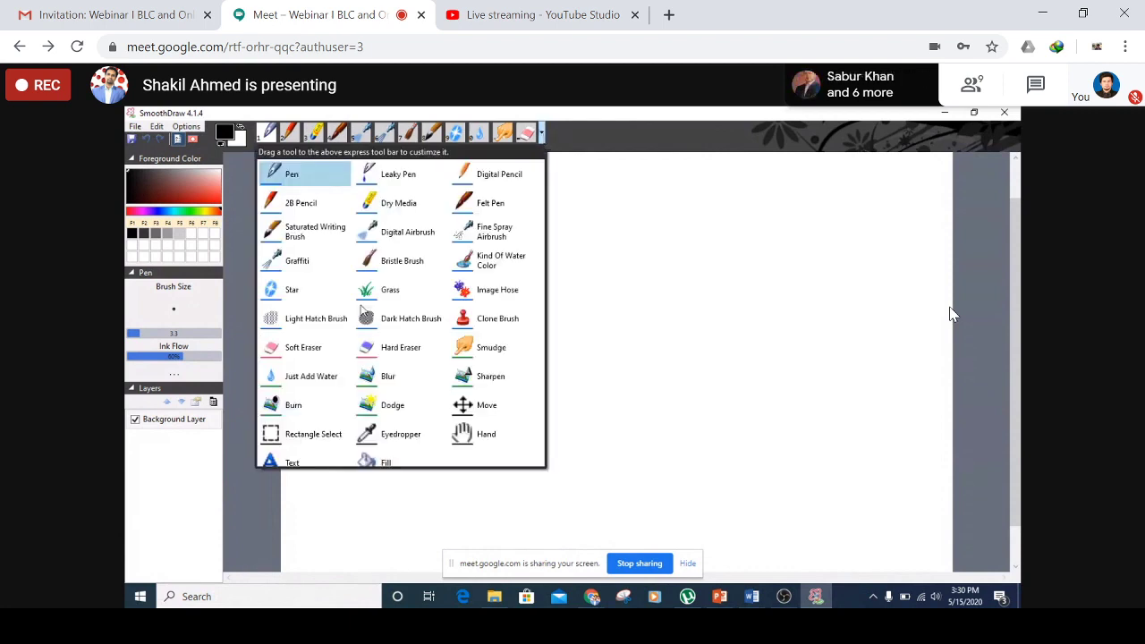
pyautogui.click(412, 290)
pyautogui.moveTo(428, 288)
pyautogui.mouseDown()
pyautogui.moveTo(563, 396)
pyautogui.moveTo(606, 332)
pyautogui.moveTo(685, 366)
pyautogui.mouseUp()
pyautogui.moveTo(756, 317); pyautogui.dragTo(535, 506)
pyautogui.moveTo(360, 461); pyautogui.dragTo(446, 458)
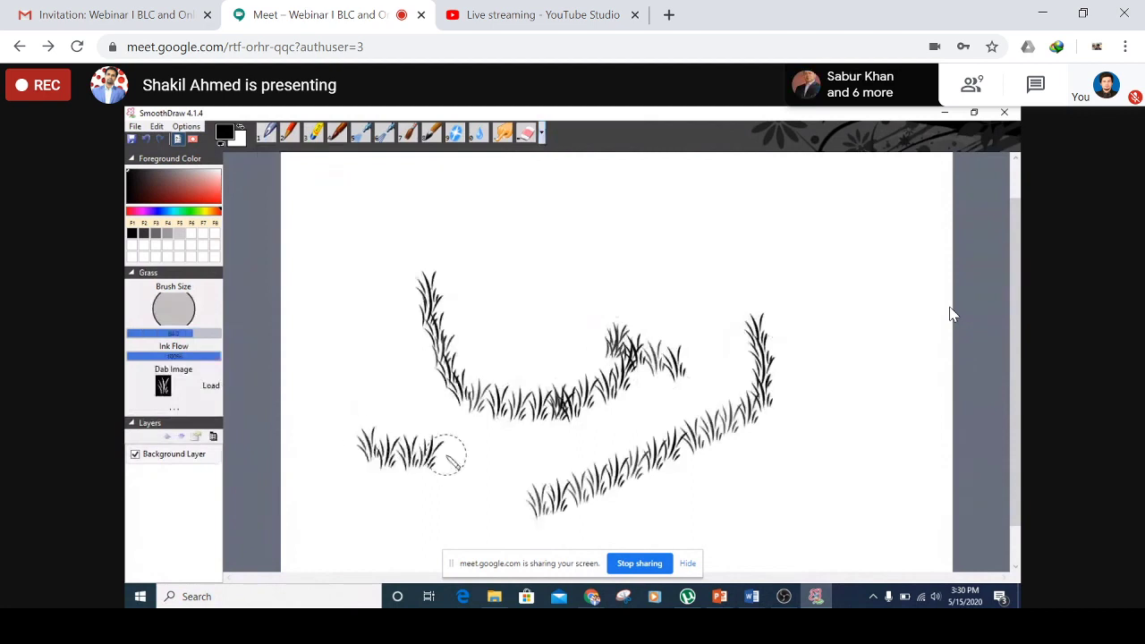
# Draw several freehand black lines above the grass with the Pen tool, plus a single dot beneath them.
pyautogui.click(270, 132)
pyautogui.moveTo(374, 252); pyautogui.dragTo(555, 253)
pyautogui.moveTo(608, 218); pyautogui.dragTo(623, 282)
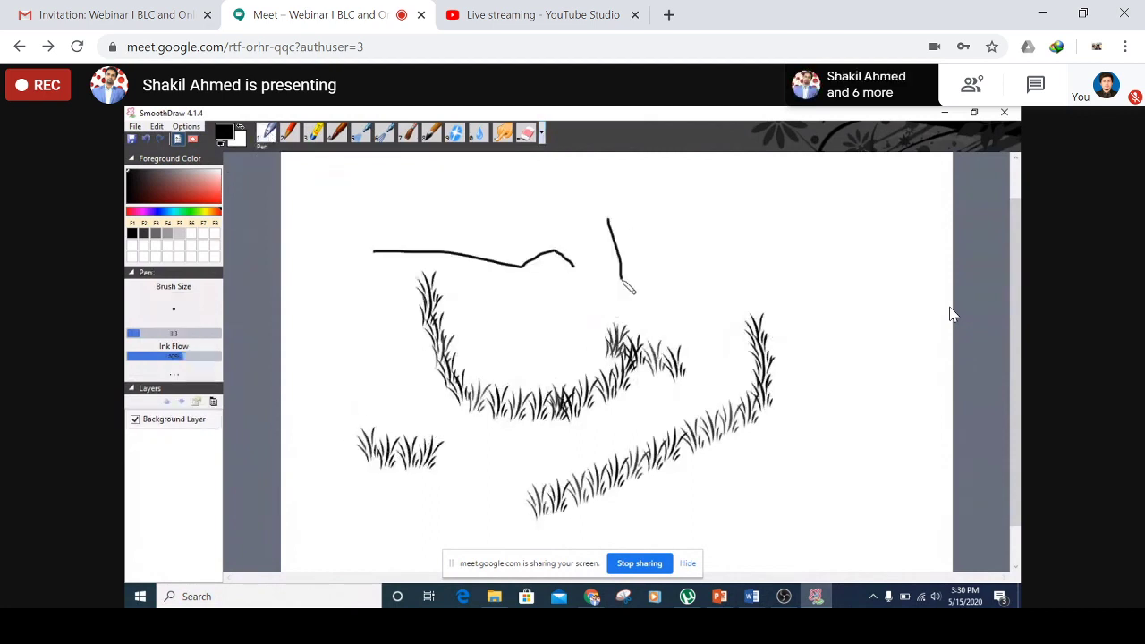
pyautogui.moveTo(558, 229)
pyautogui.mouseDown()
pyautogui.moveTo(617, 221)
pyautogui.moveTo(623, 232)
pyautogui.mouseUp()
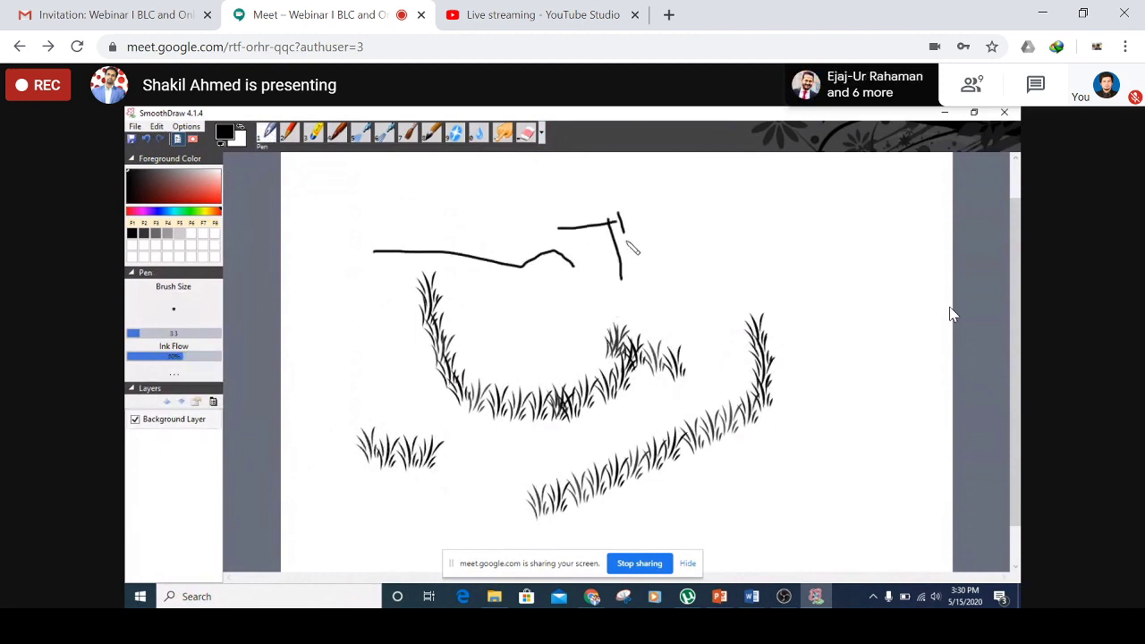
pyautogui.moveTo(627, 242); pyautogui.dragTo(636, 284)
pyautogui.click(572, 297)
# Switch to OBS and choose Window Capture as a new source for the empty scene.
pyautogui.moveTo(786, 597)
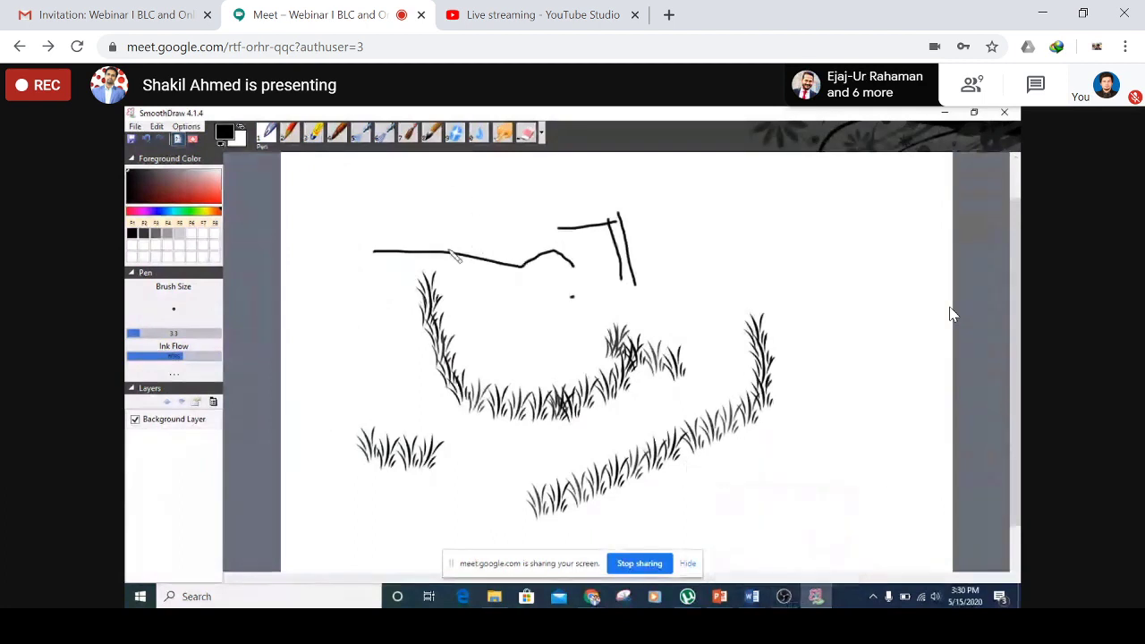
pyautogui.click(784, 597)
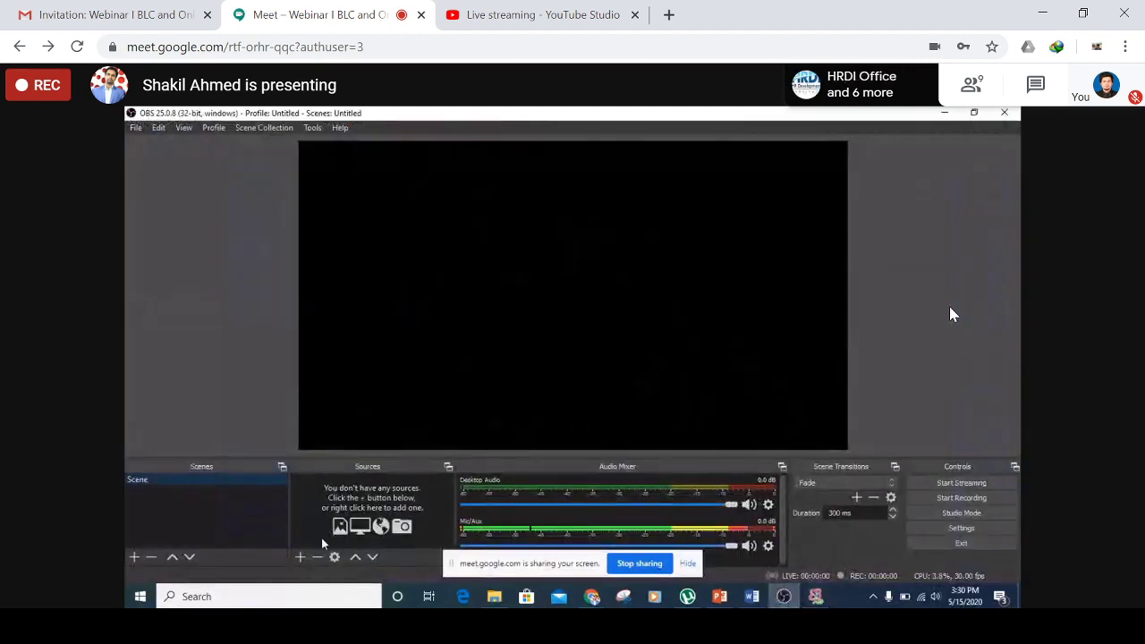
pyautogui.click(299, 557)
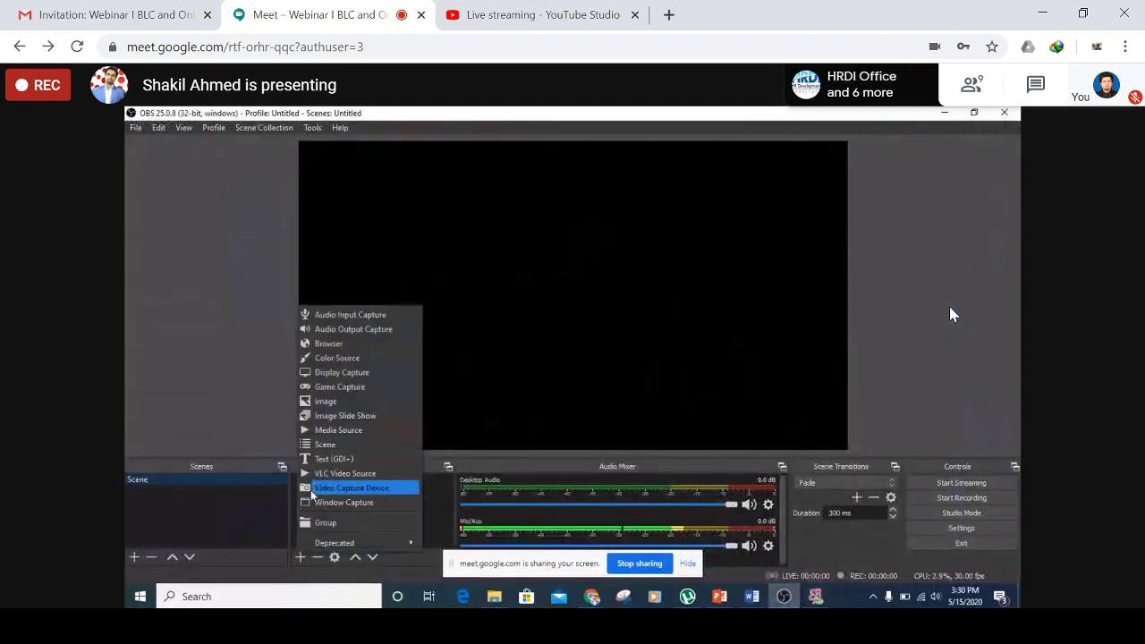
pyautogui.click(345, 502)
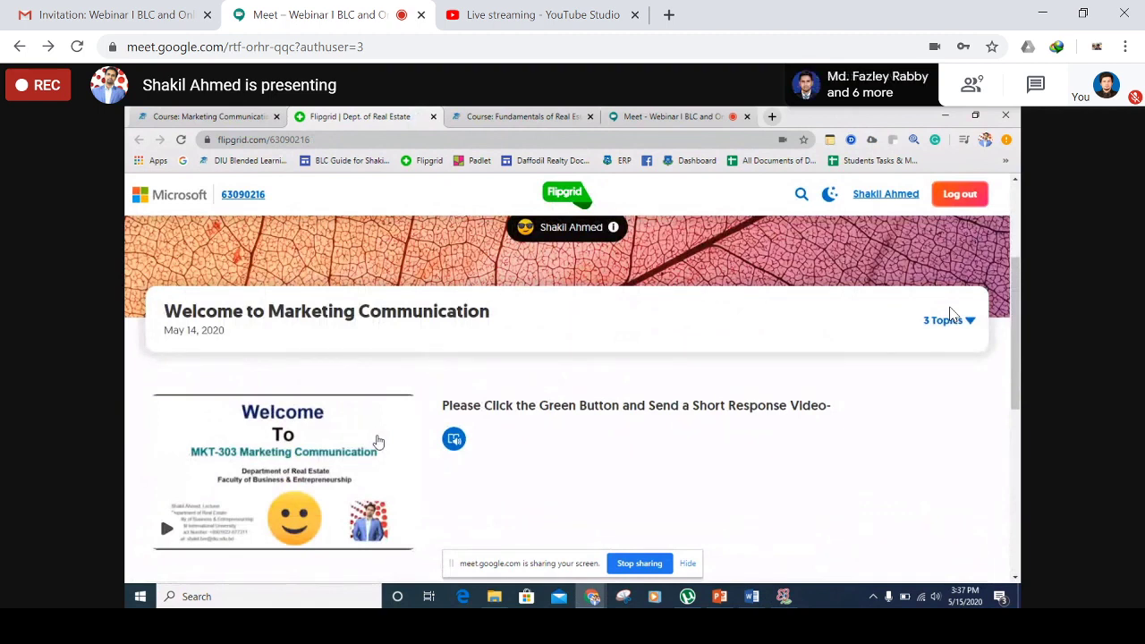
pyautogui.scroll(3, 952, 313)
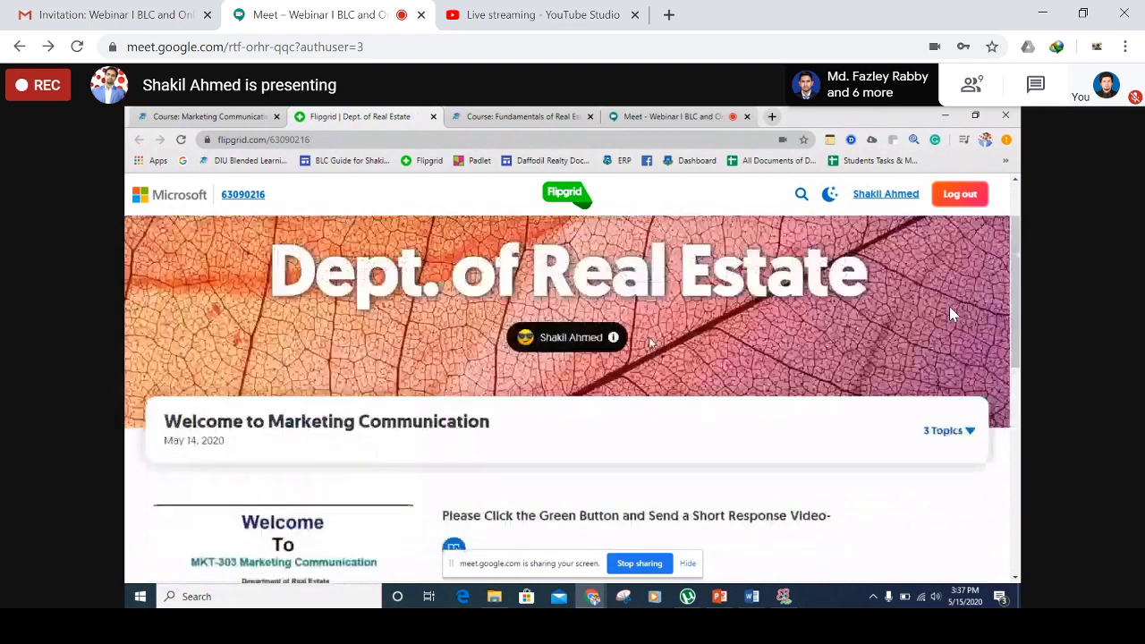